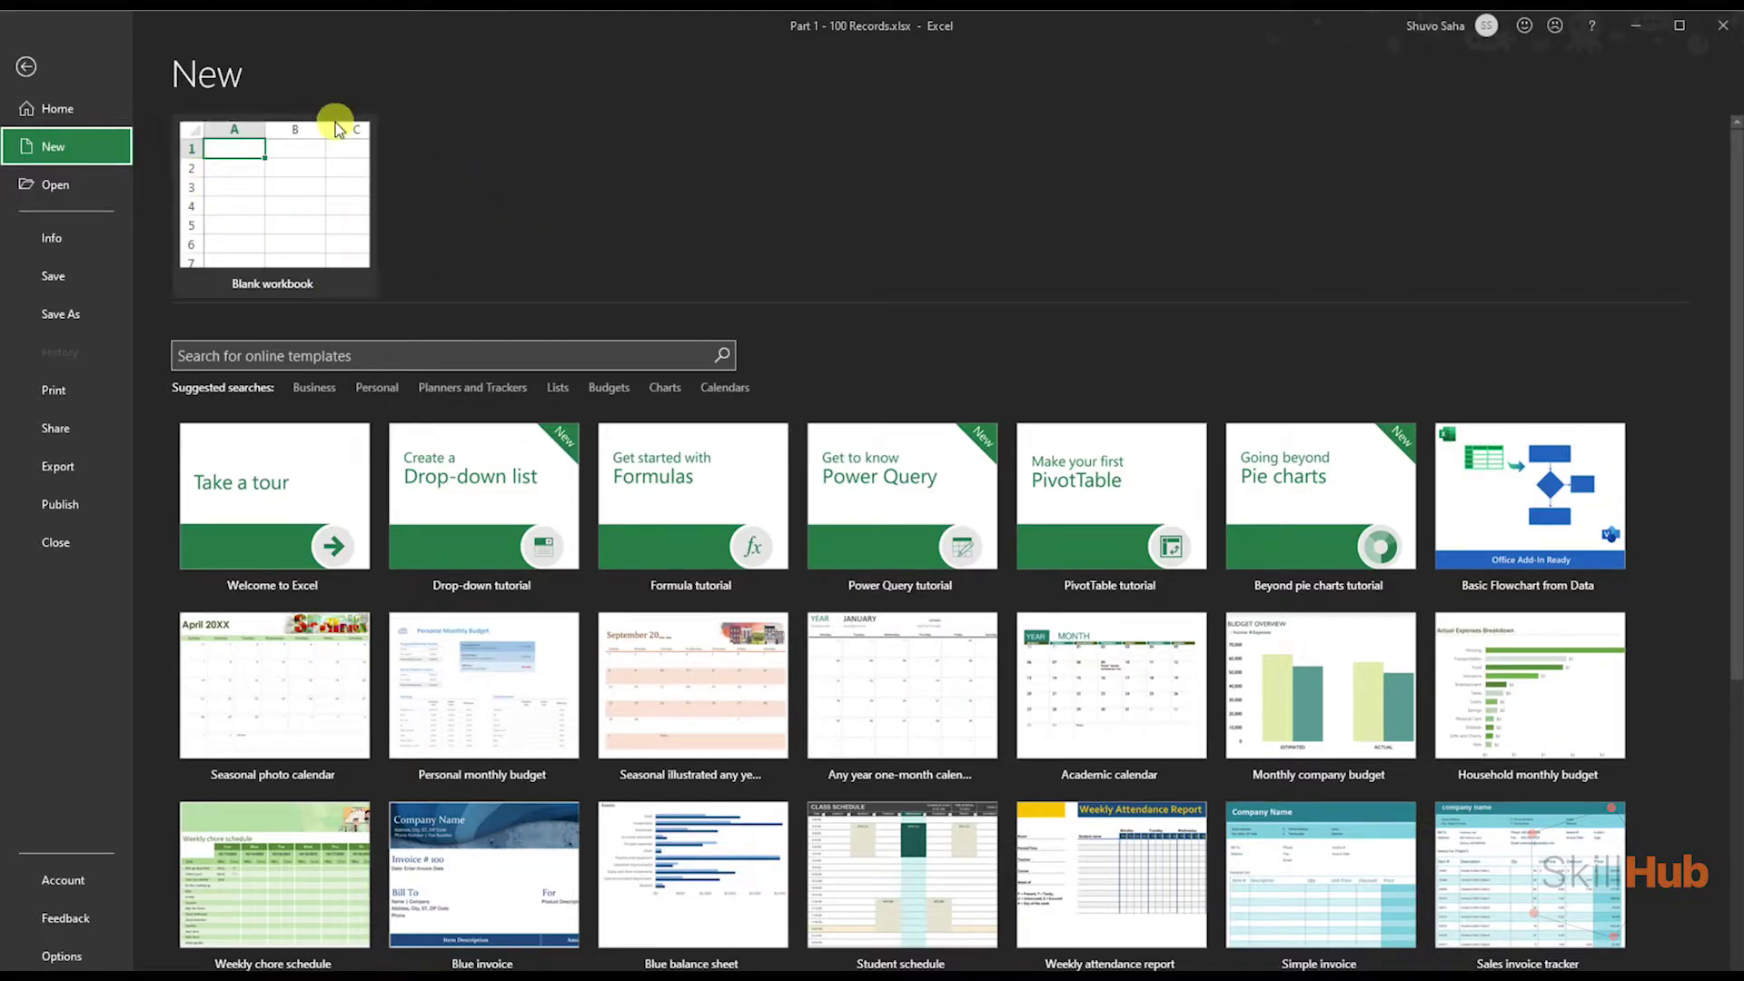
left_click(68, 172)
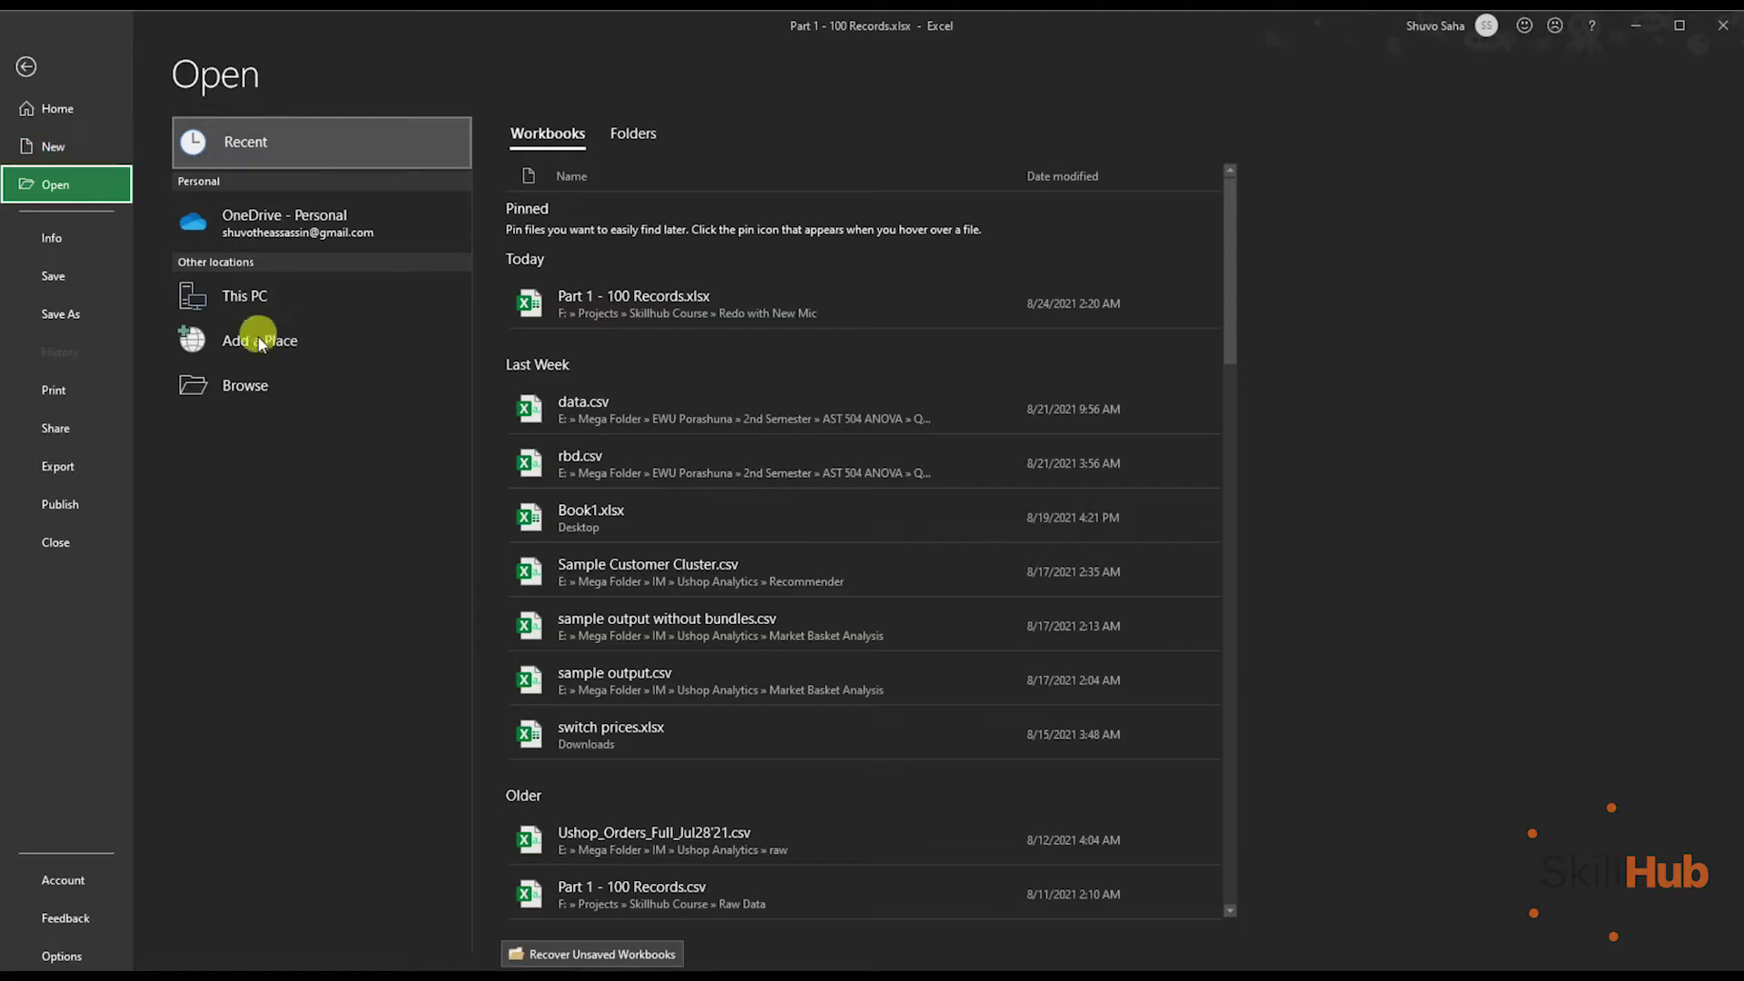
left_click(242, 389)
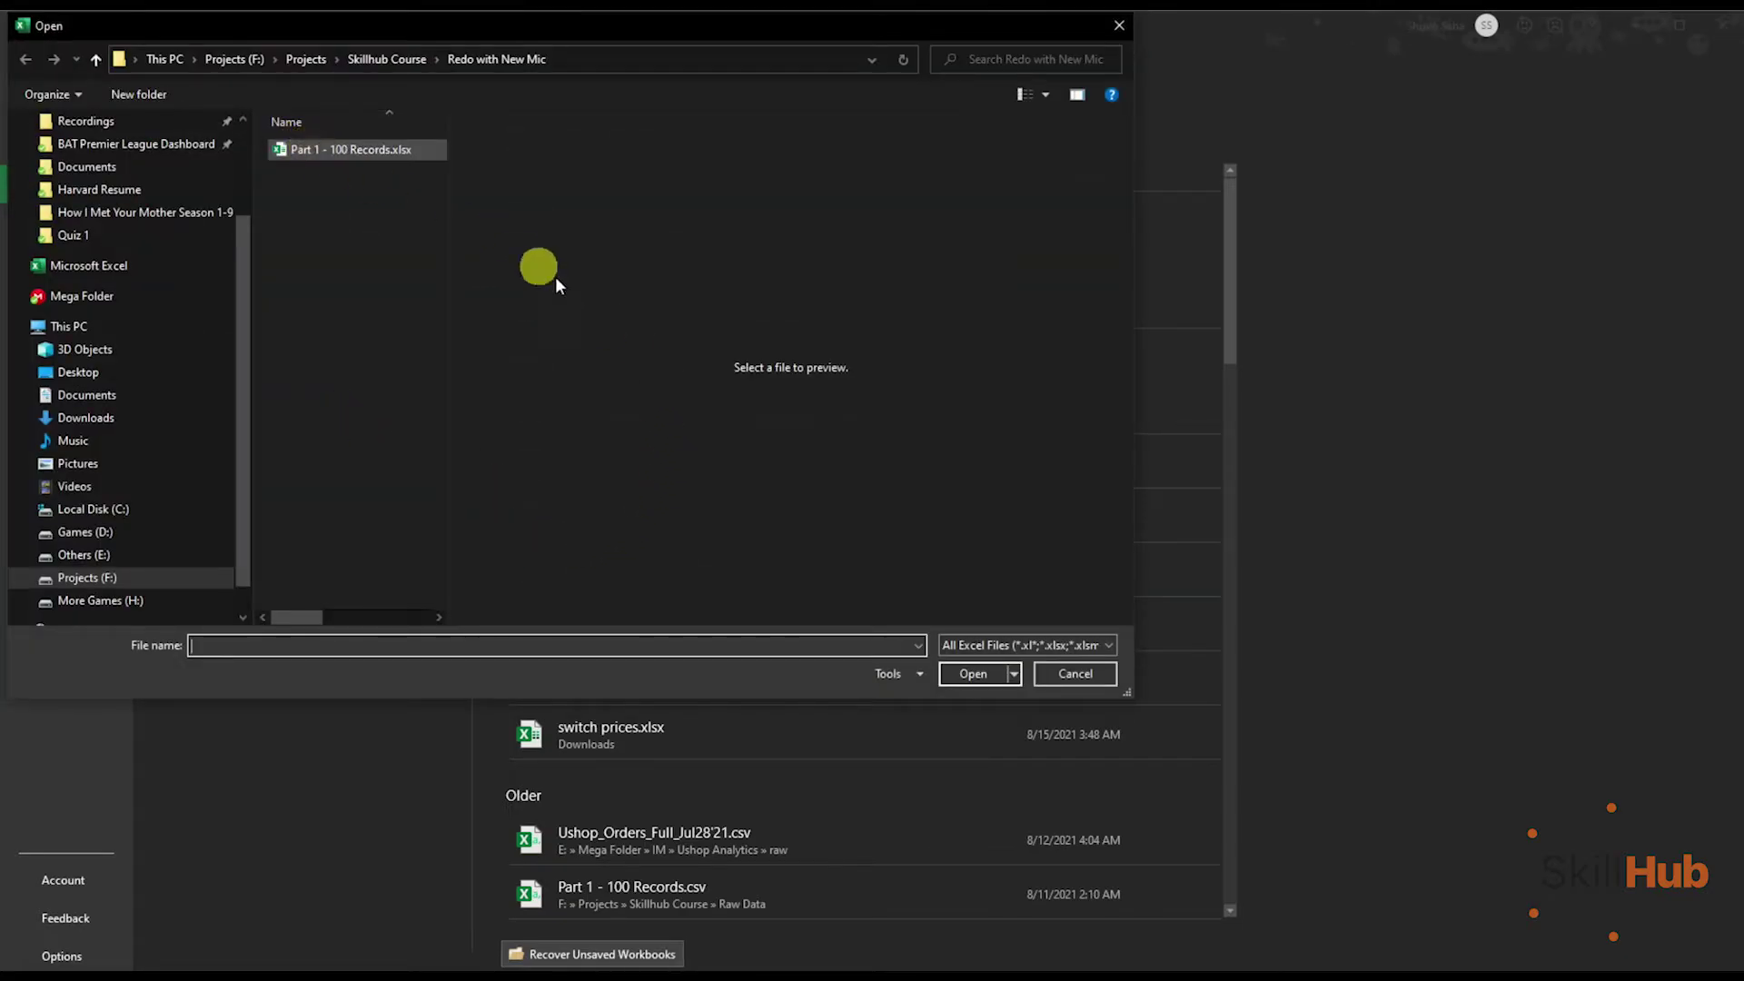
left_click(1074, 673)
left_click(32, 66)
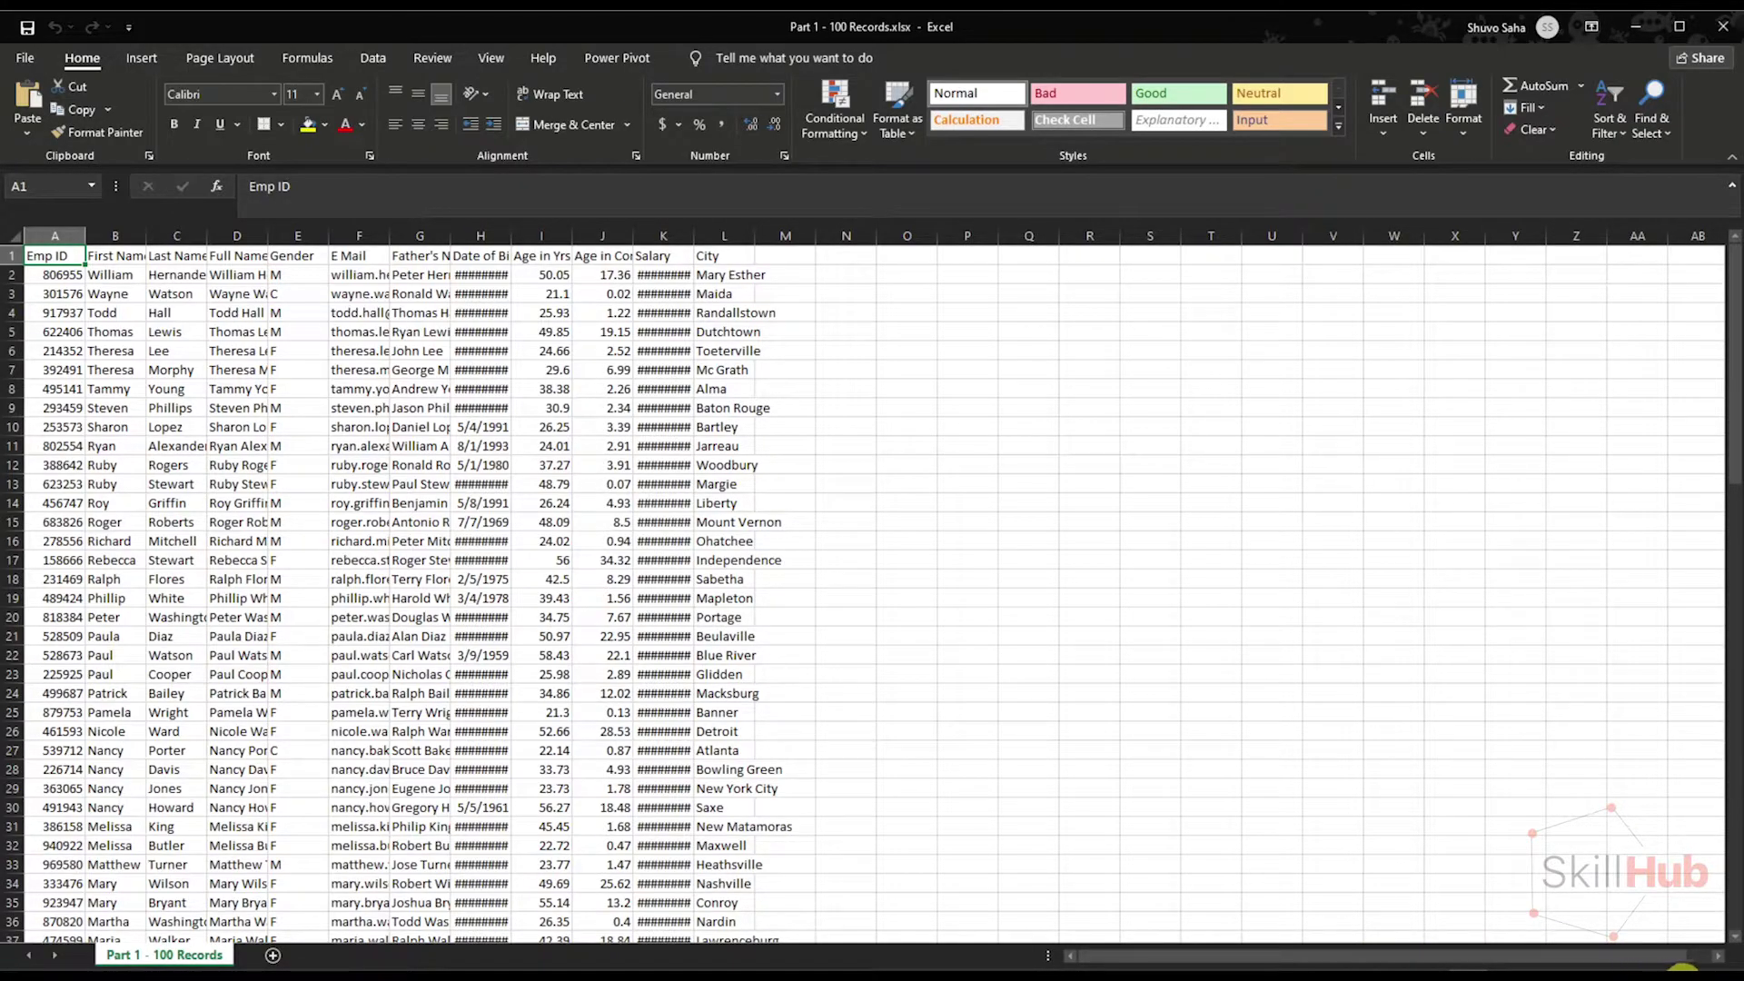
Step: Enlarge the sheet view and review each column header in row 1, from Emp ID through City
scroll(872, 581, "up", 6)
scroll(872, 582, "up", 2)
left_click(1717, 965)
left_click(378, 589)
left_click(414, 729)
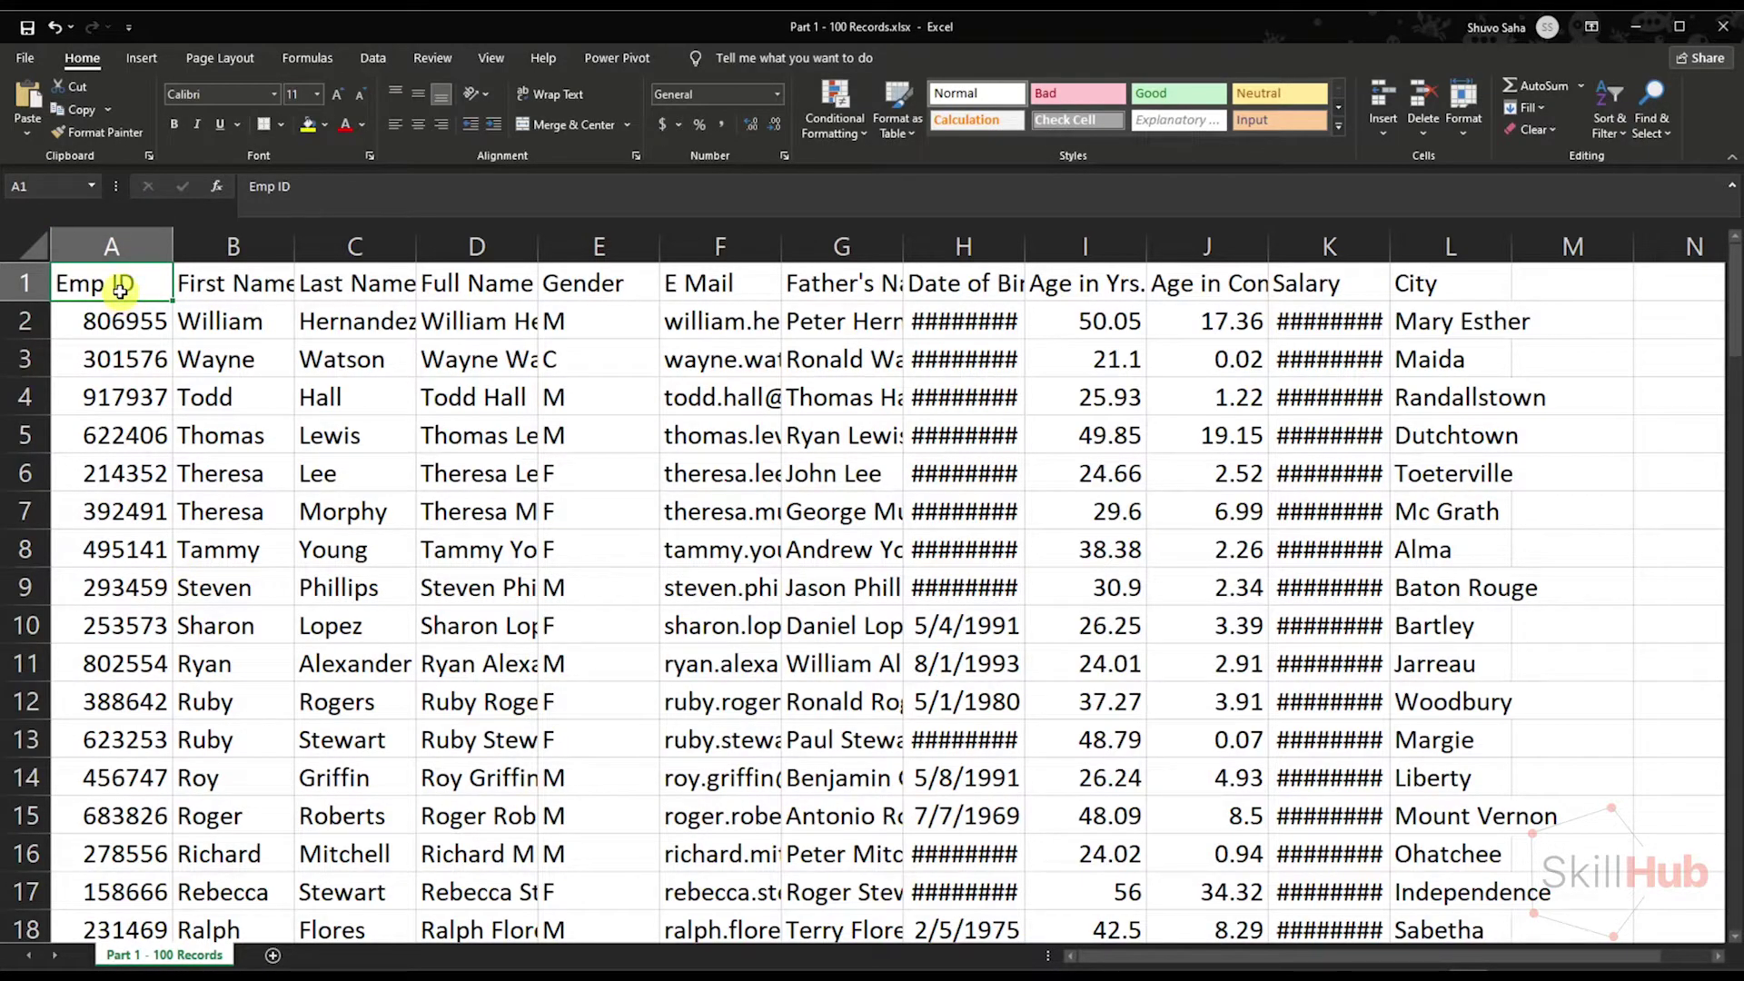
left_click(226, 288)
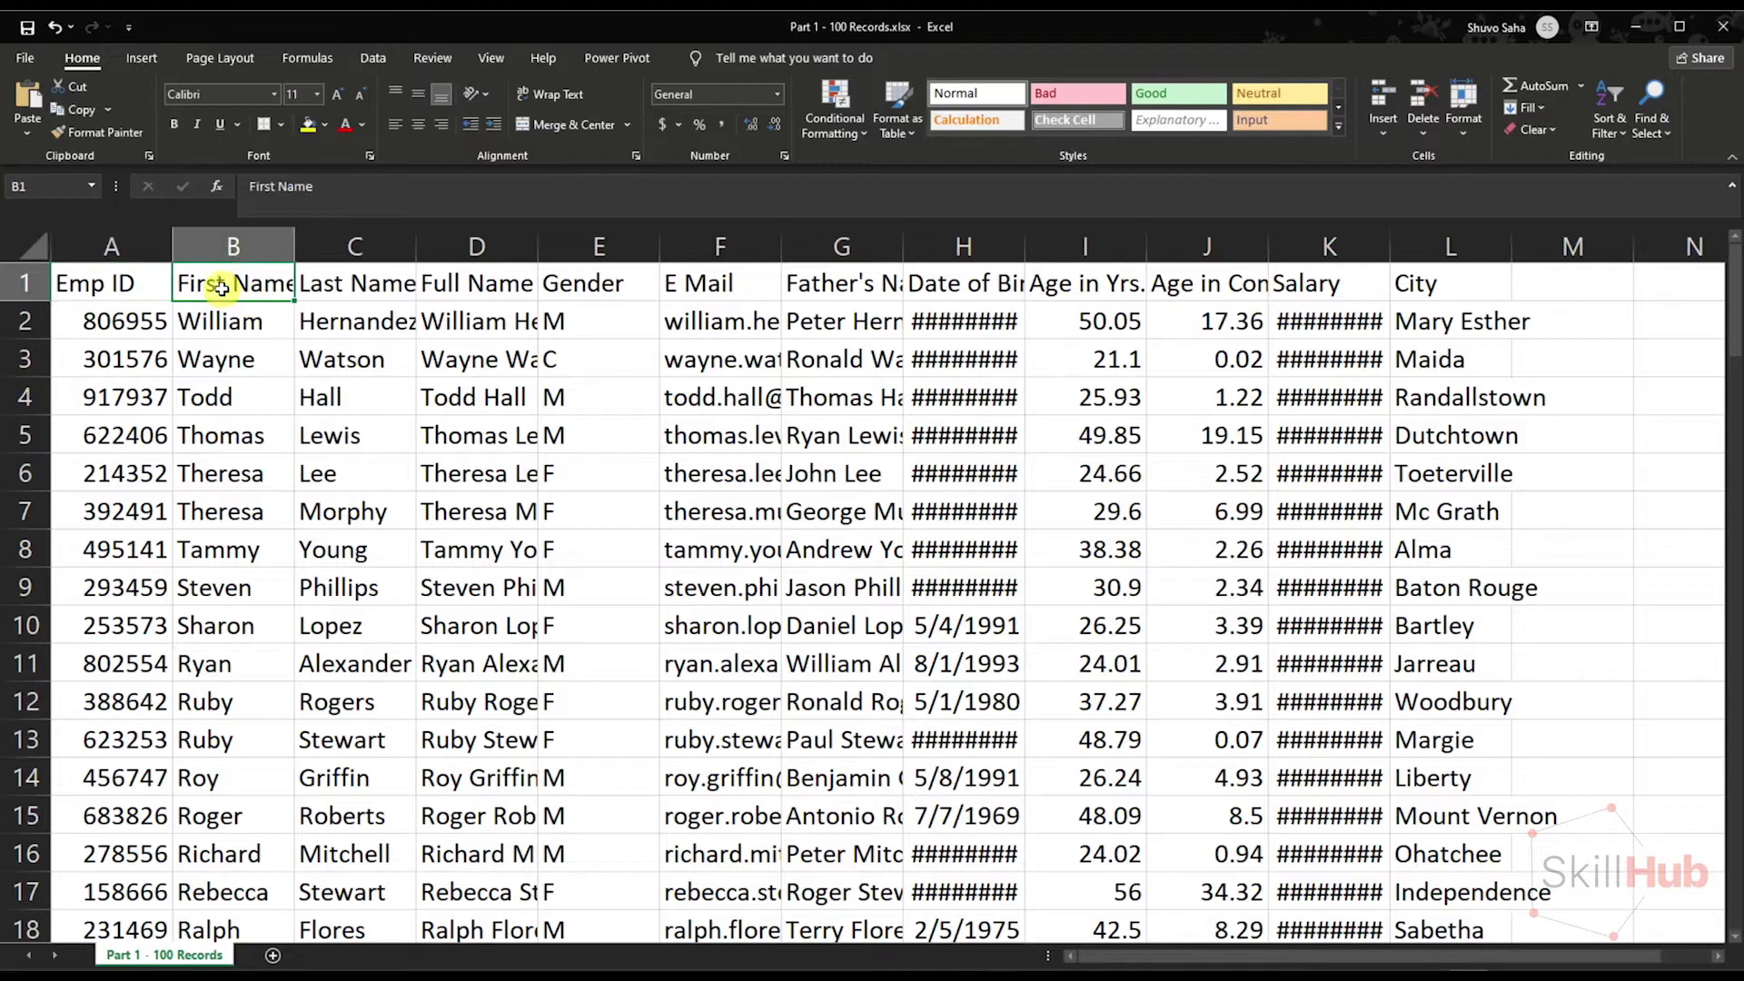
left_click(362, 288)
left_click(474, 291)
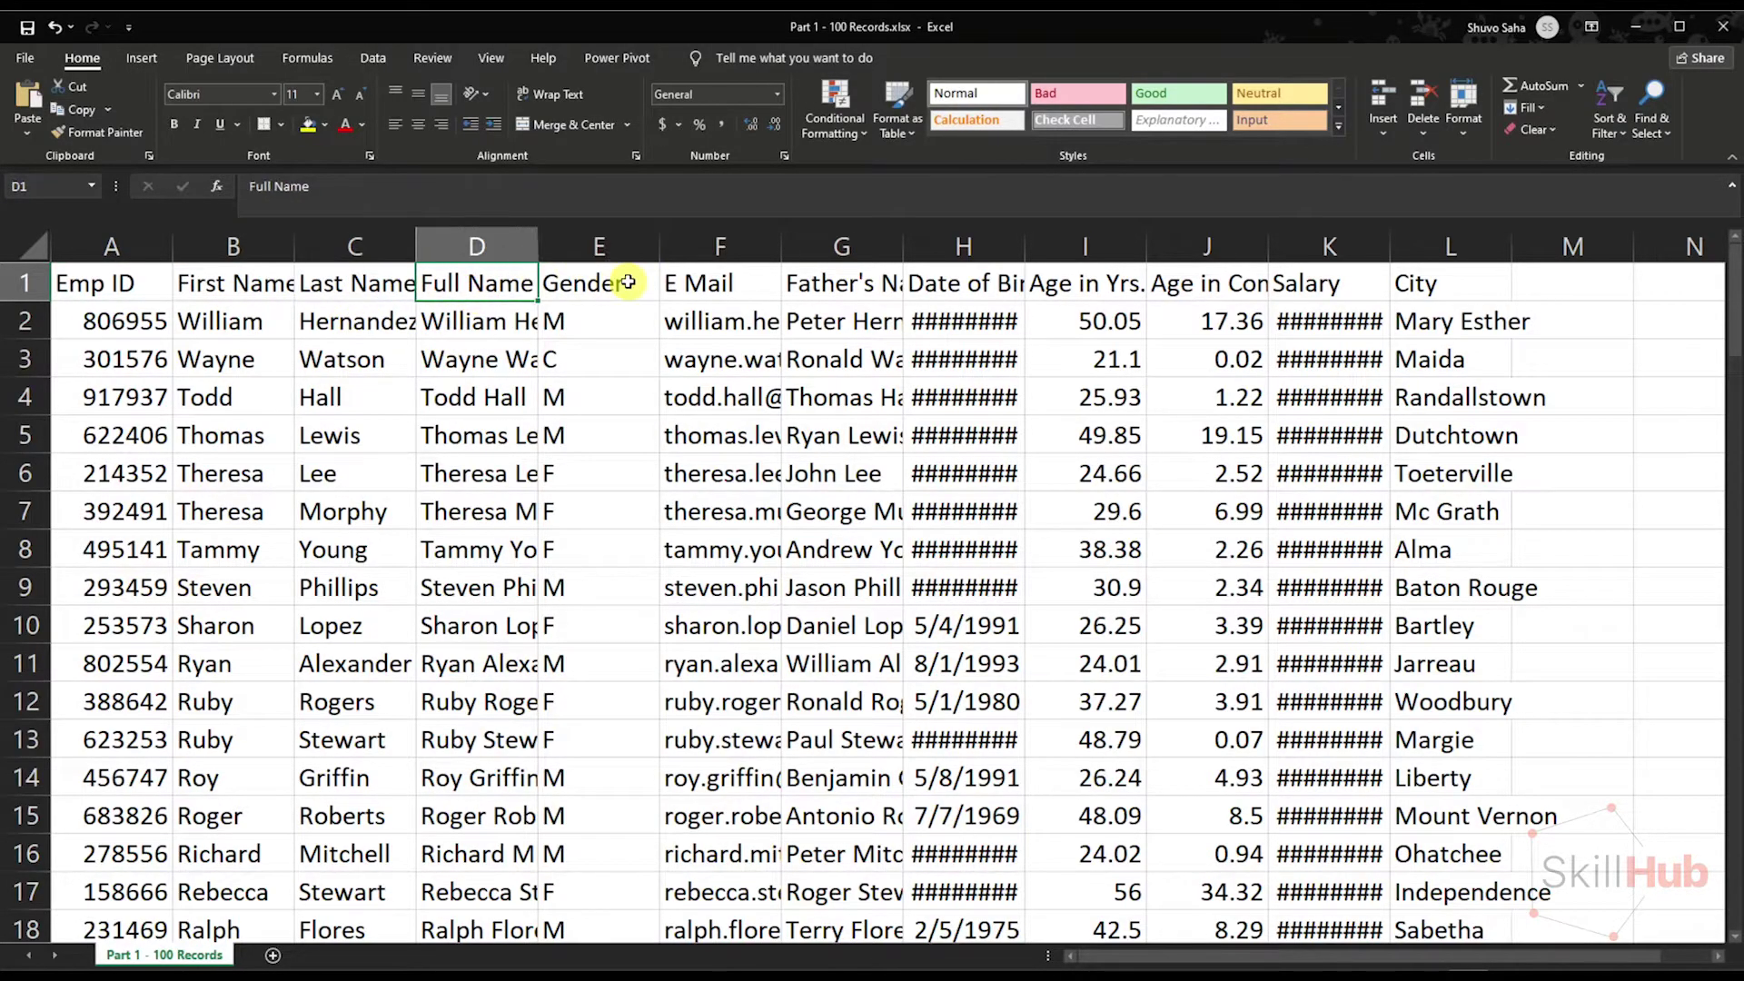
left_click(614, 282)
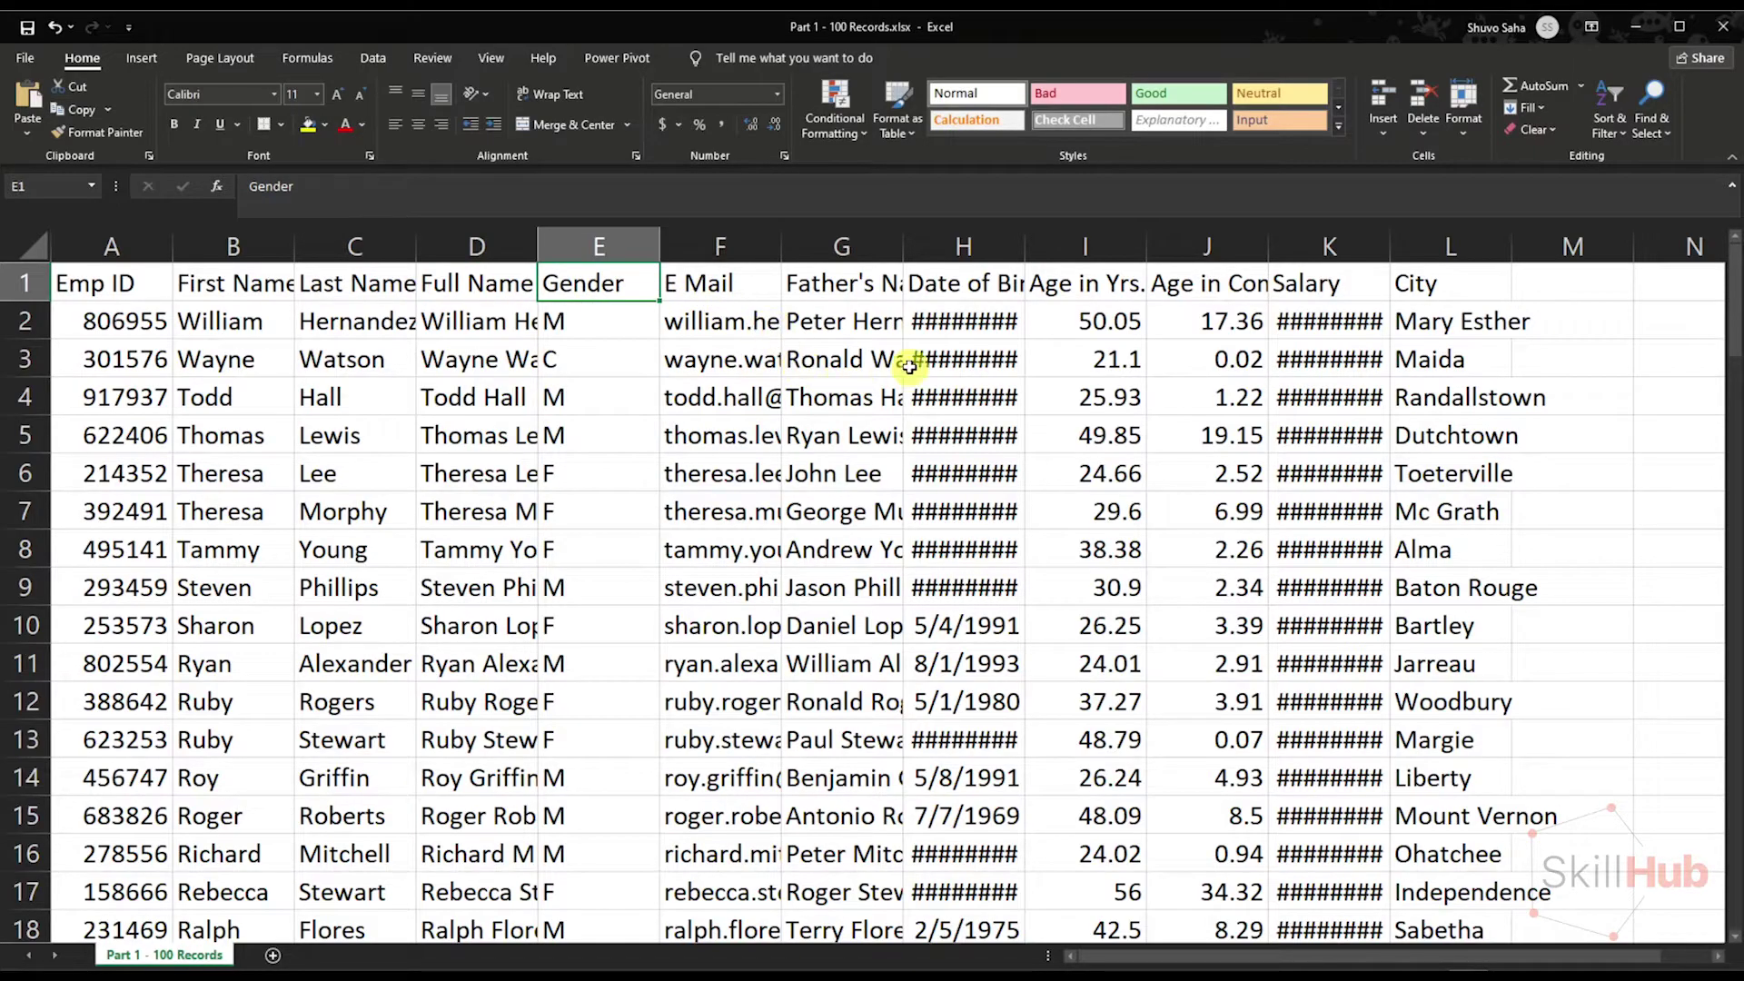
left_click(715, 282)
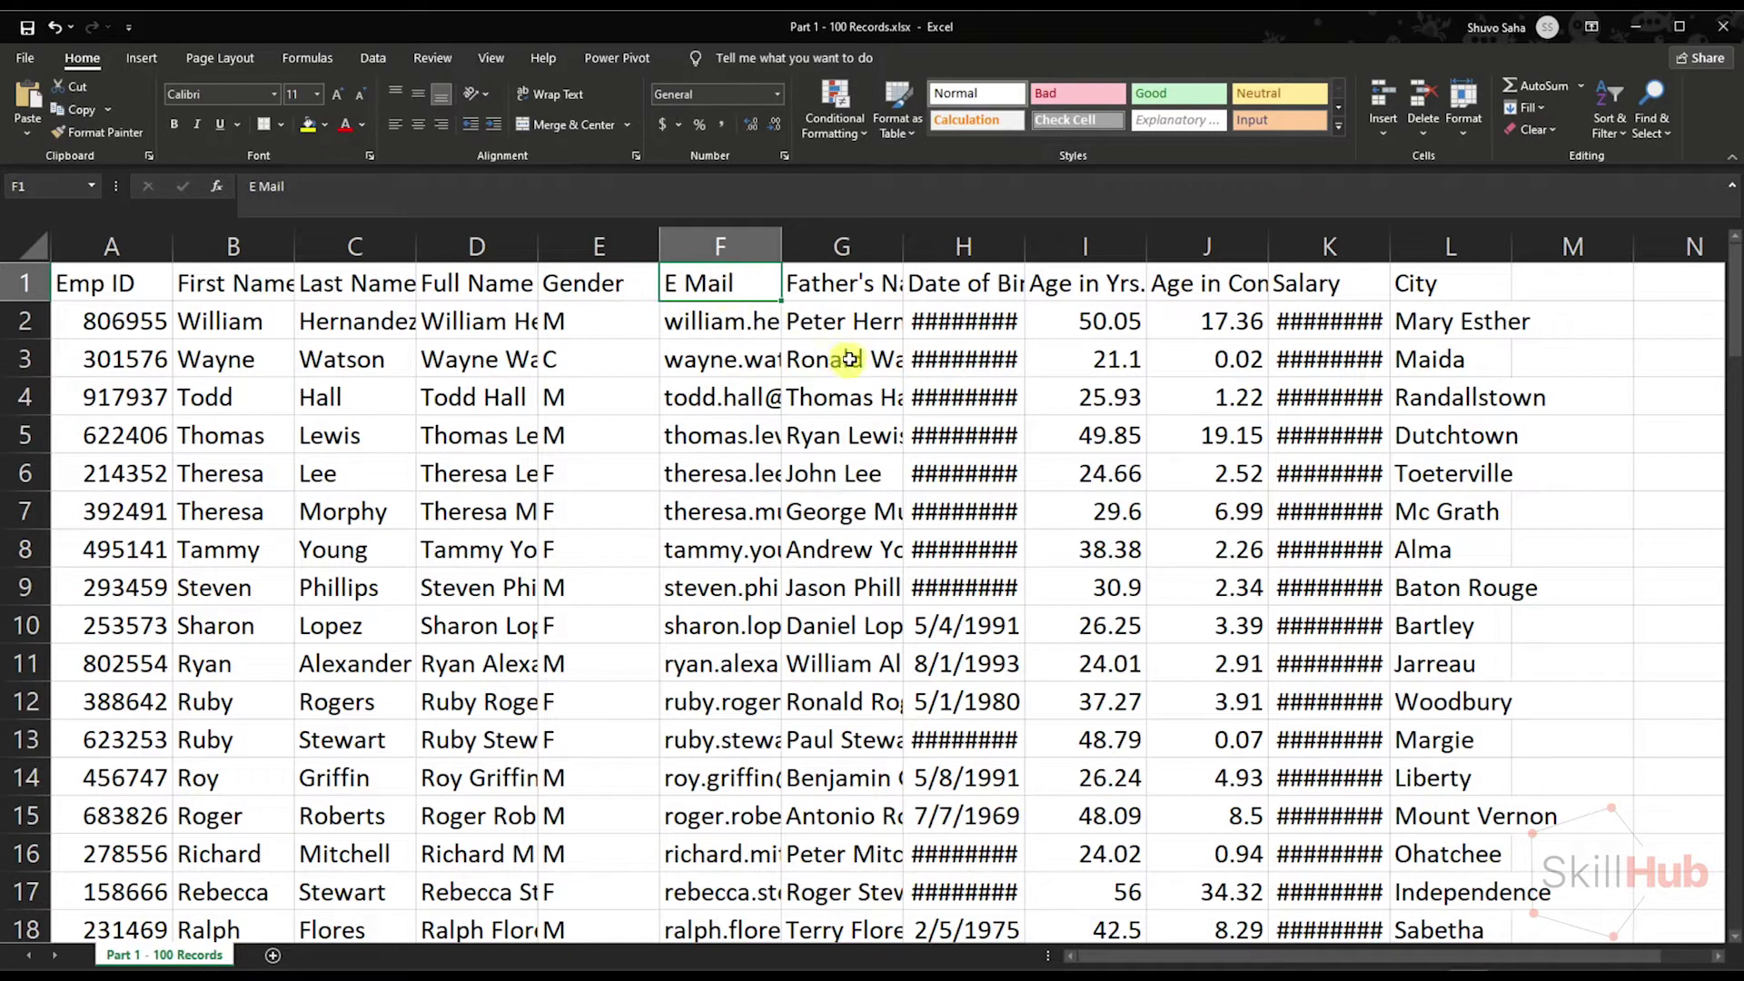
left_click(850, 293)
left_click(977, 290)
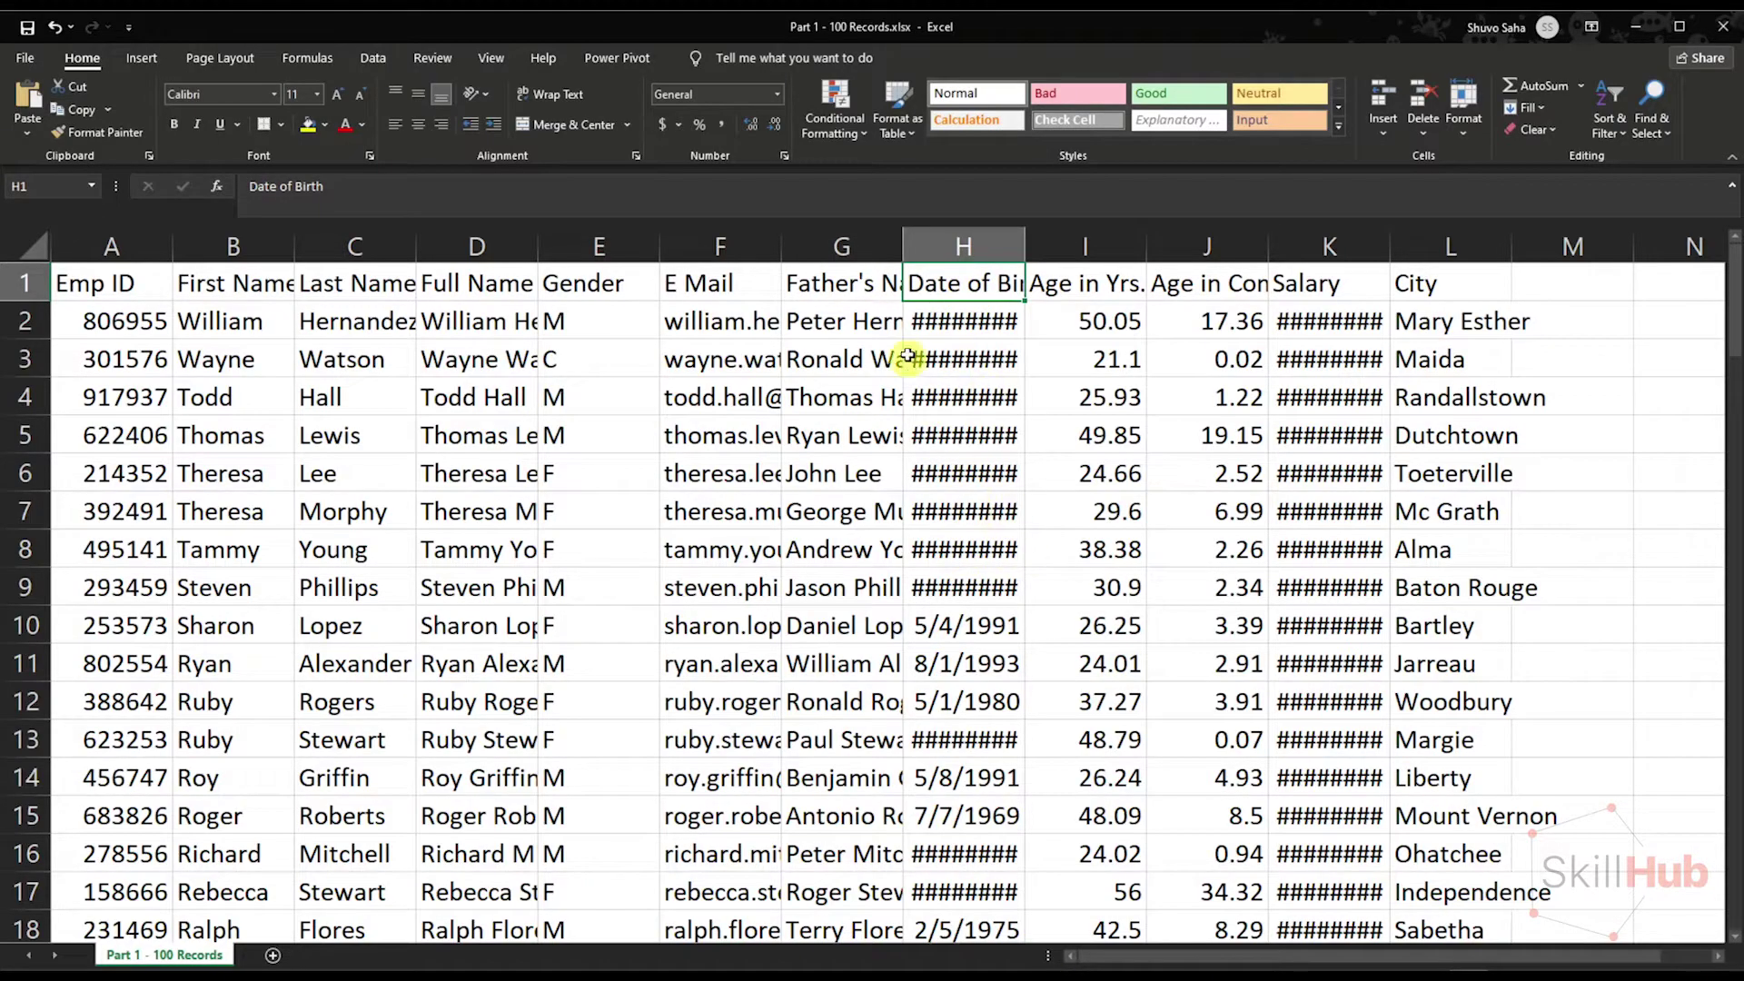
left_click(1073, 281)
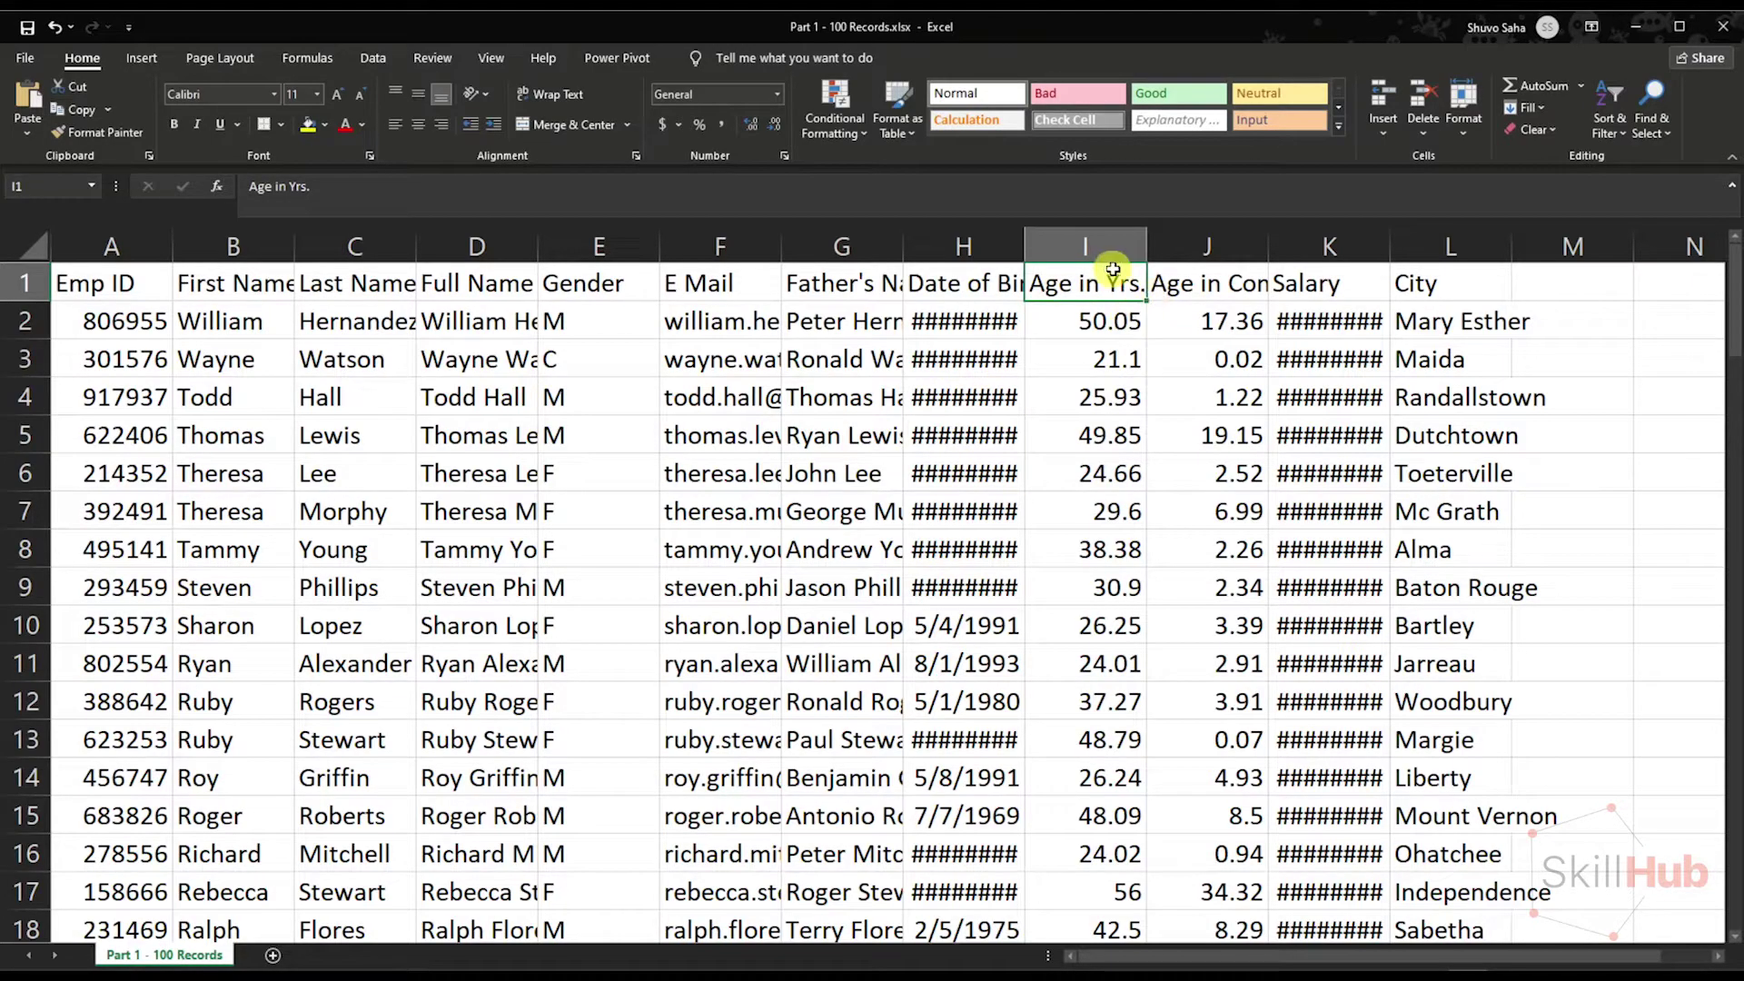
left_click(1212, 284)
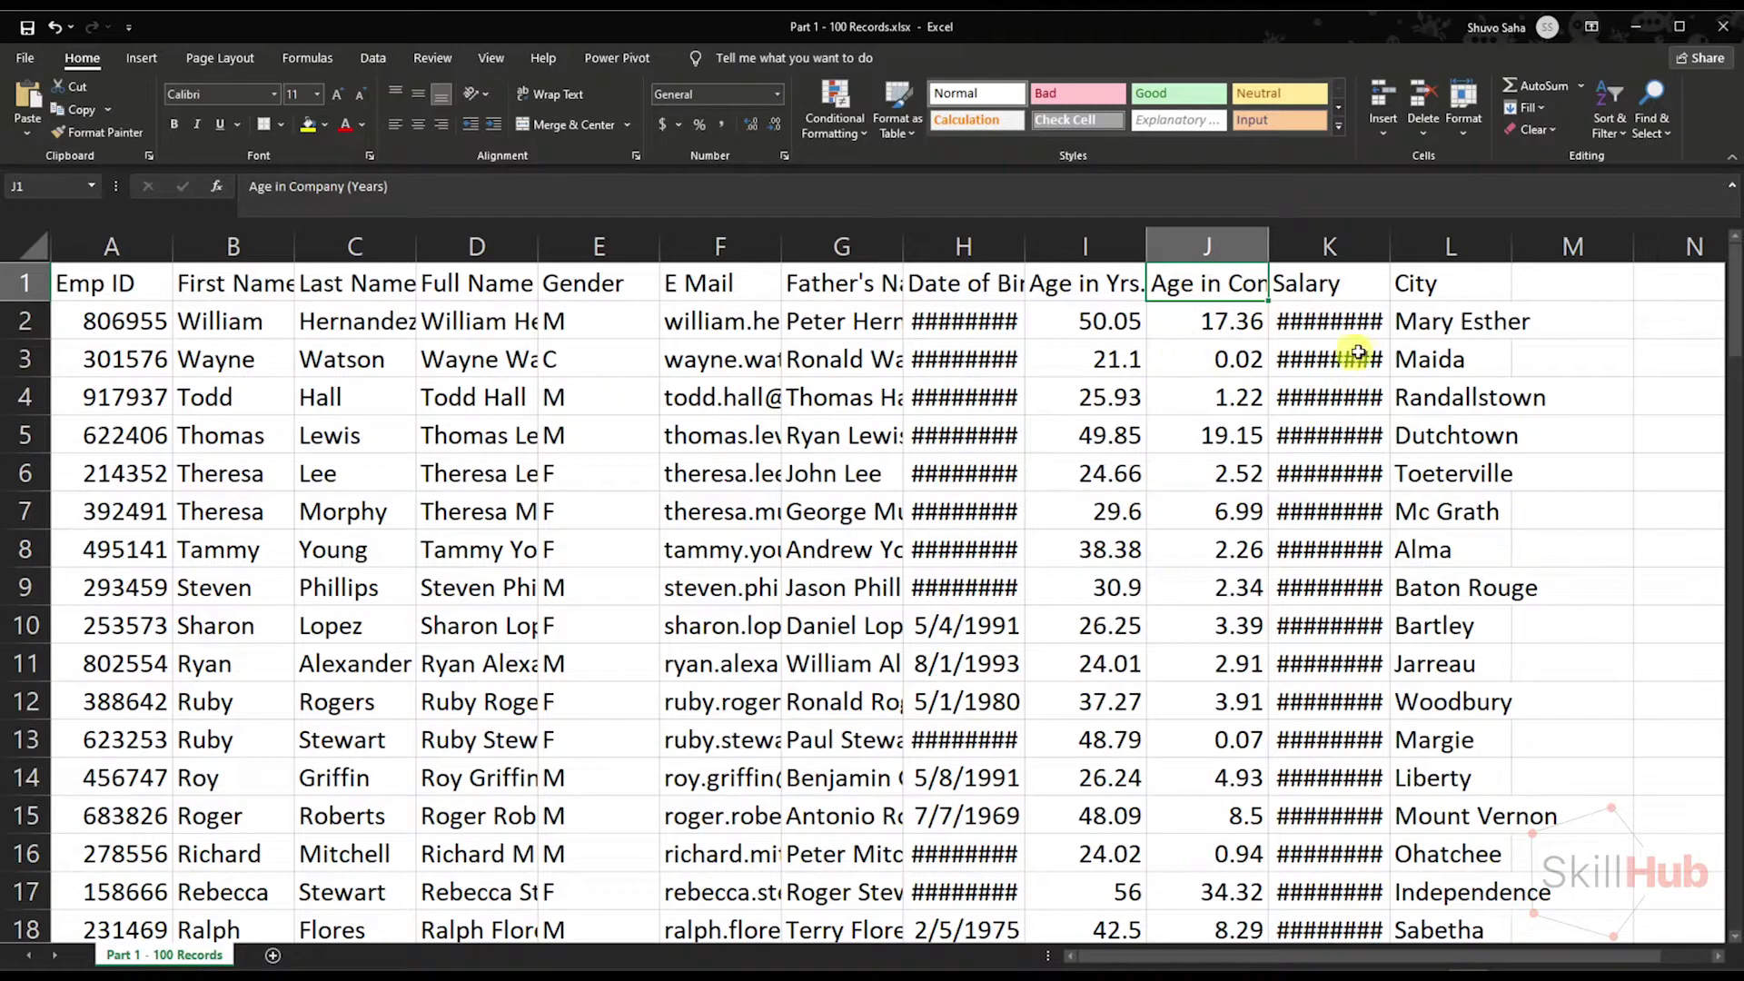
left_click(1333, 283)
left_click(1429, 297)
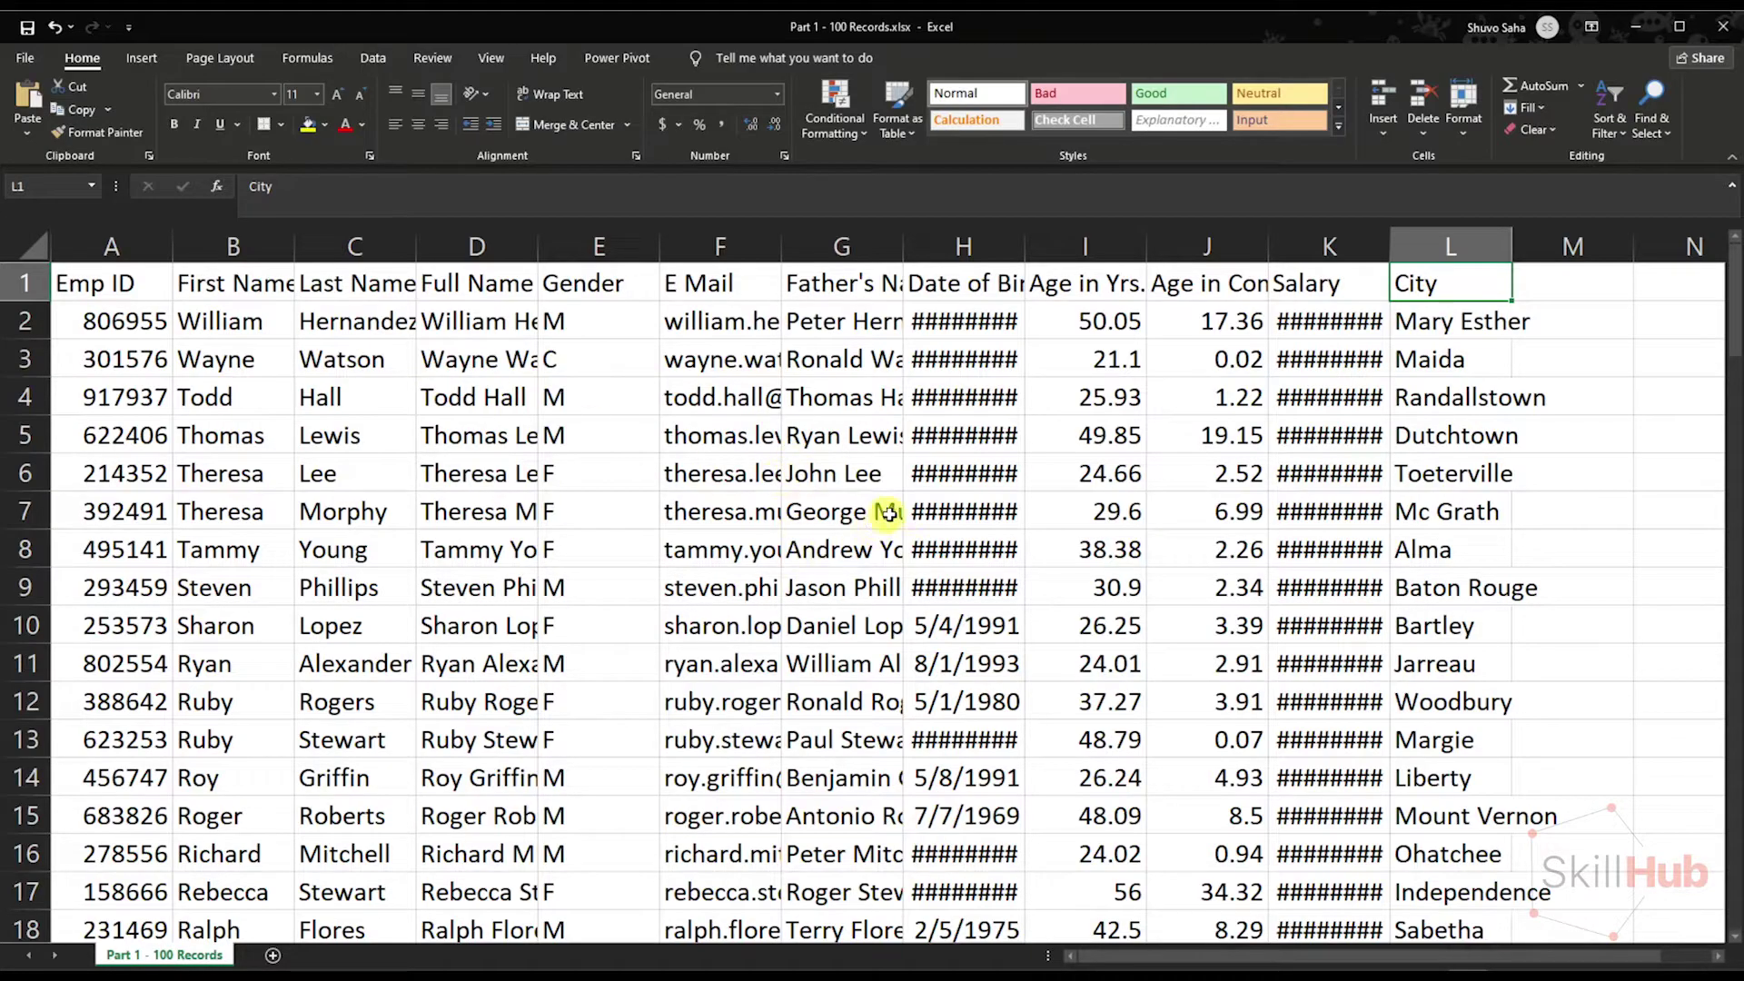
Step: Look through the employee records for missing values down to the Age in Yrs. cell in row 62
mouse_move(906, 513)
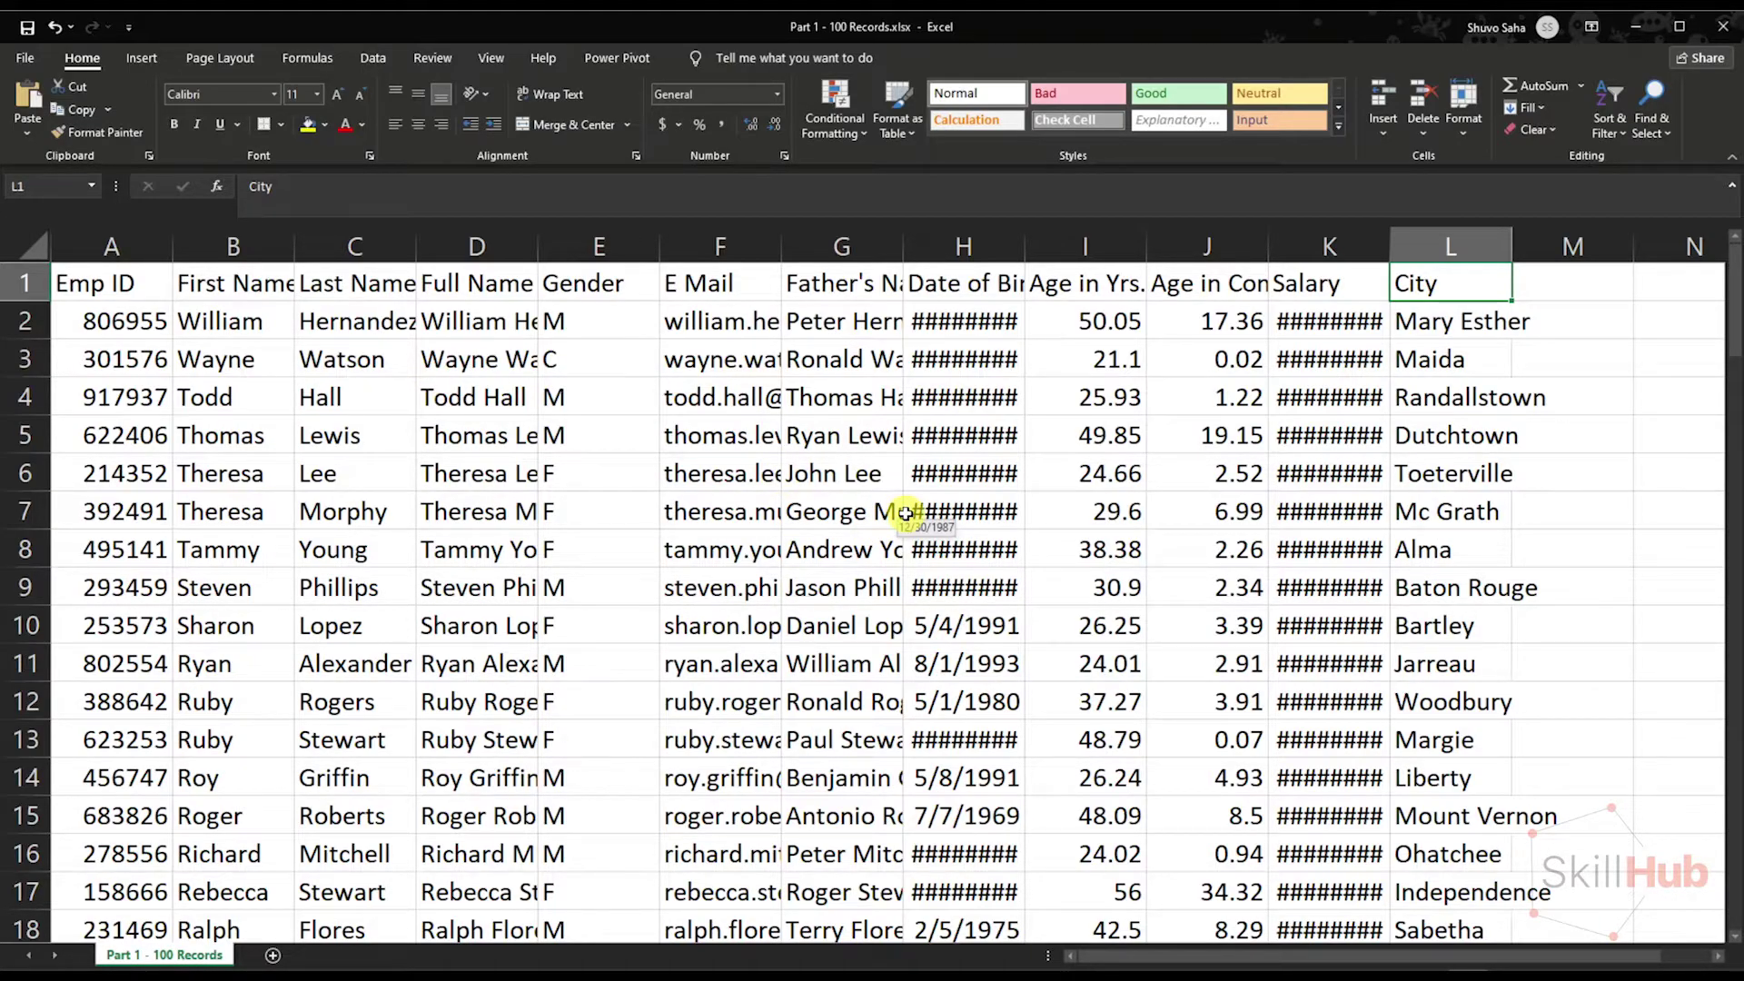
scroll(810, 564, "down", 2)
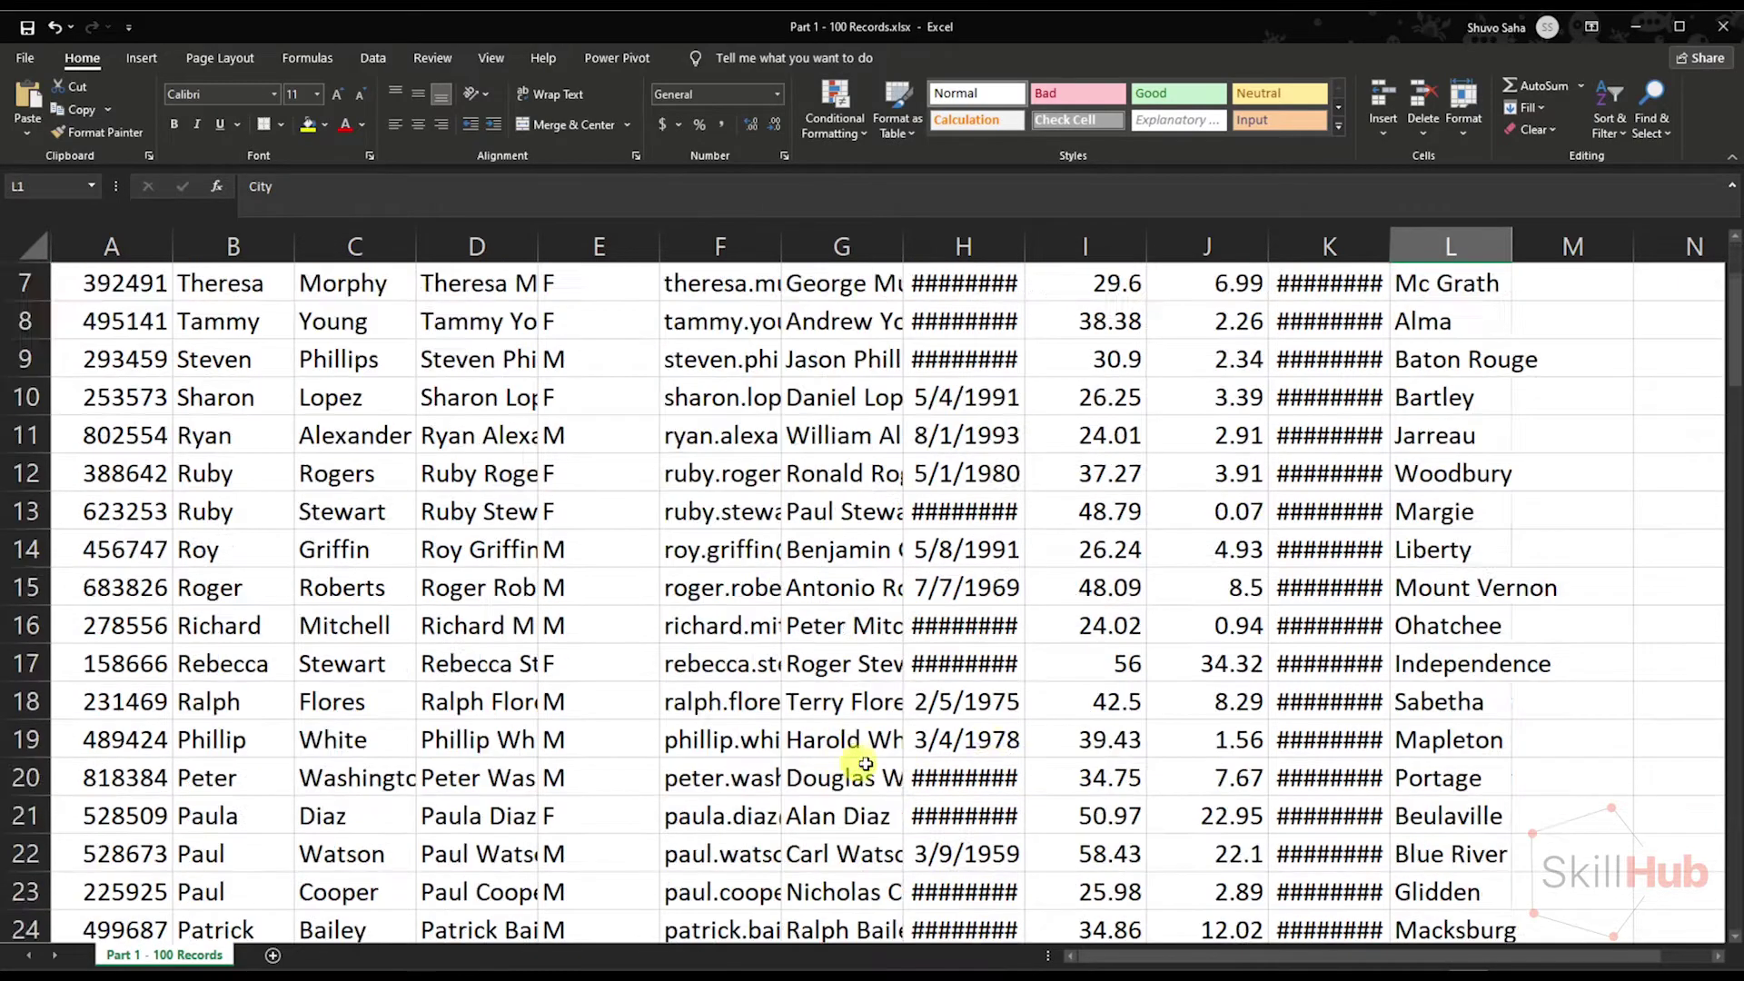
scroll(390, 732, "down", 4)
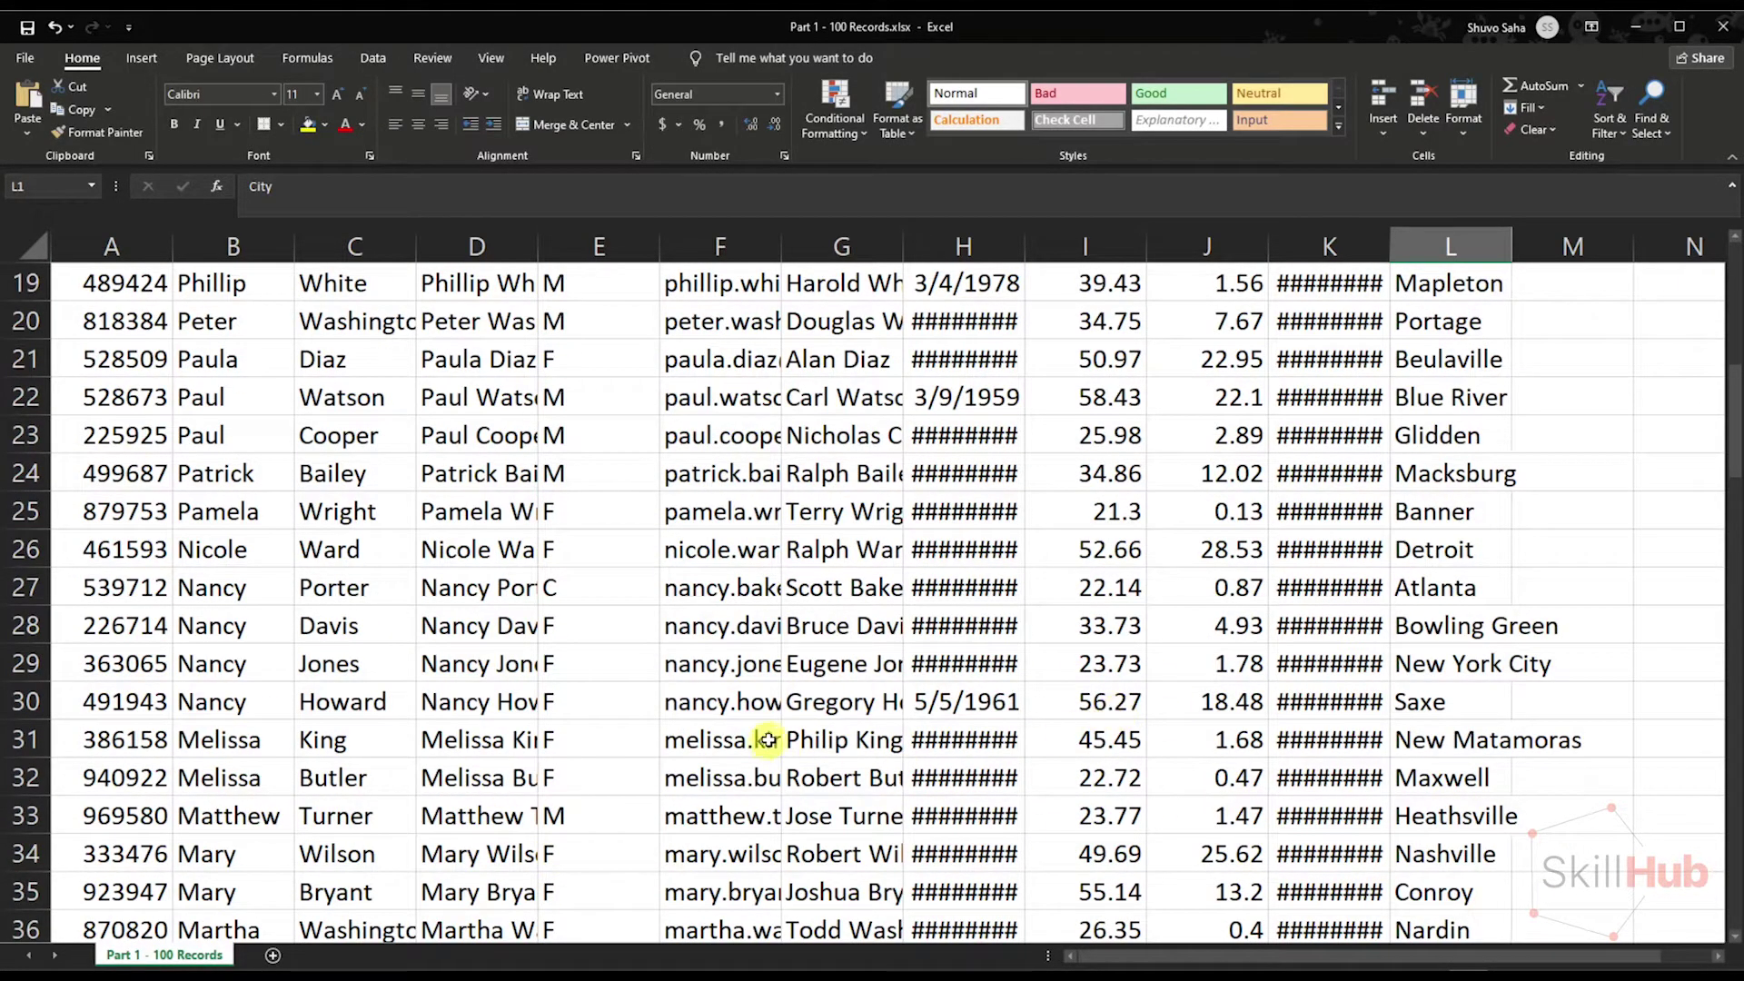
scroll(1119, 704, "down", 4)
mouse_move(1303, 744)
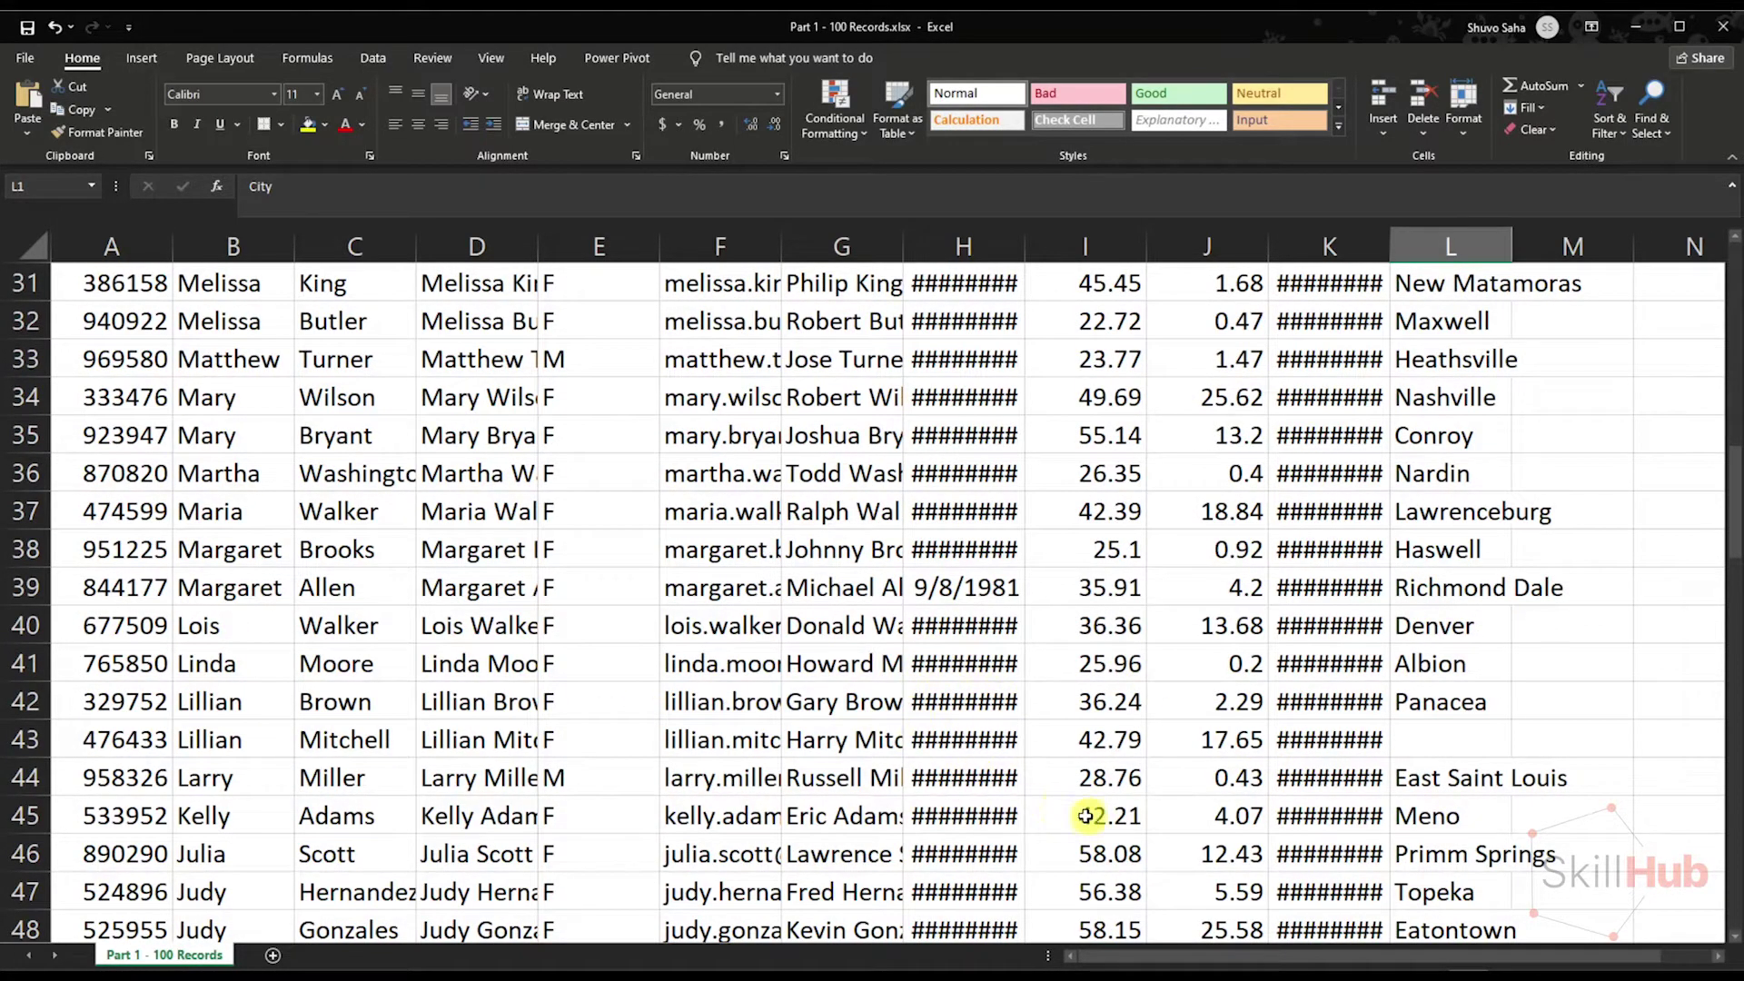
scroll(987, 820, "down", 1)
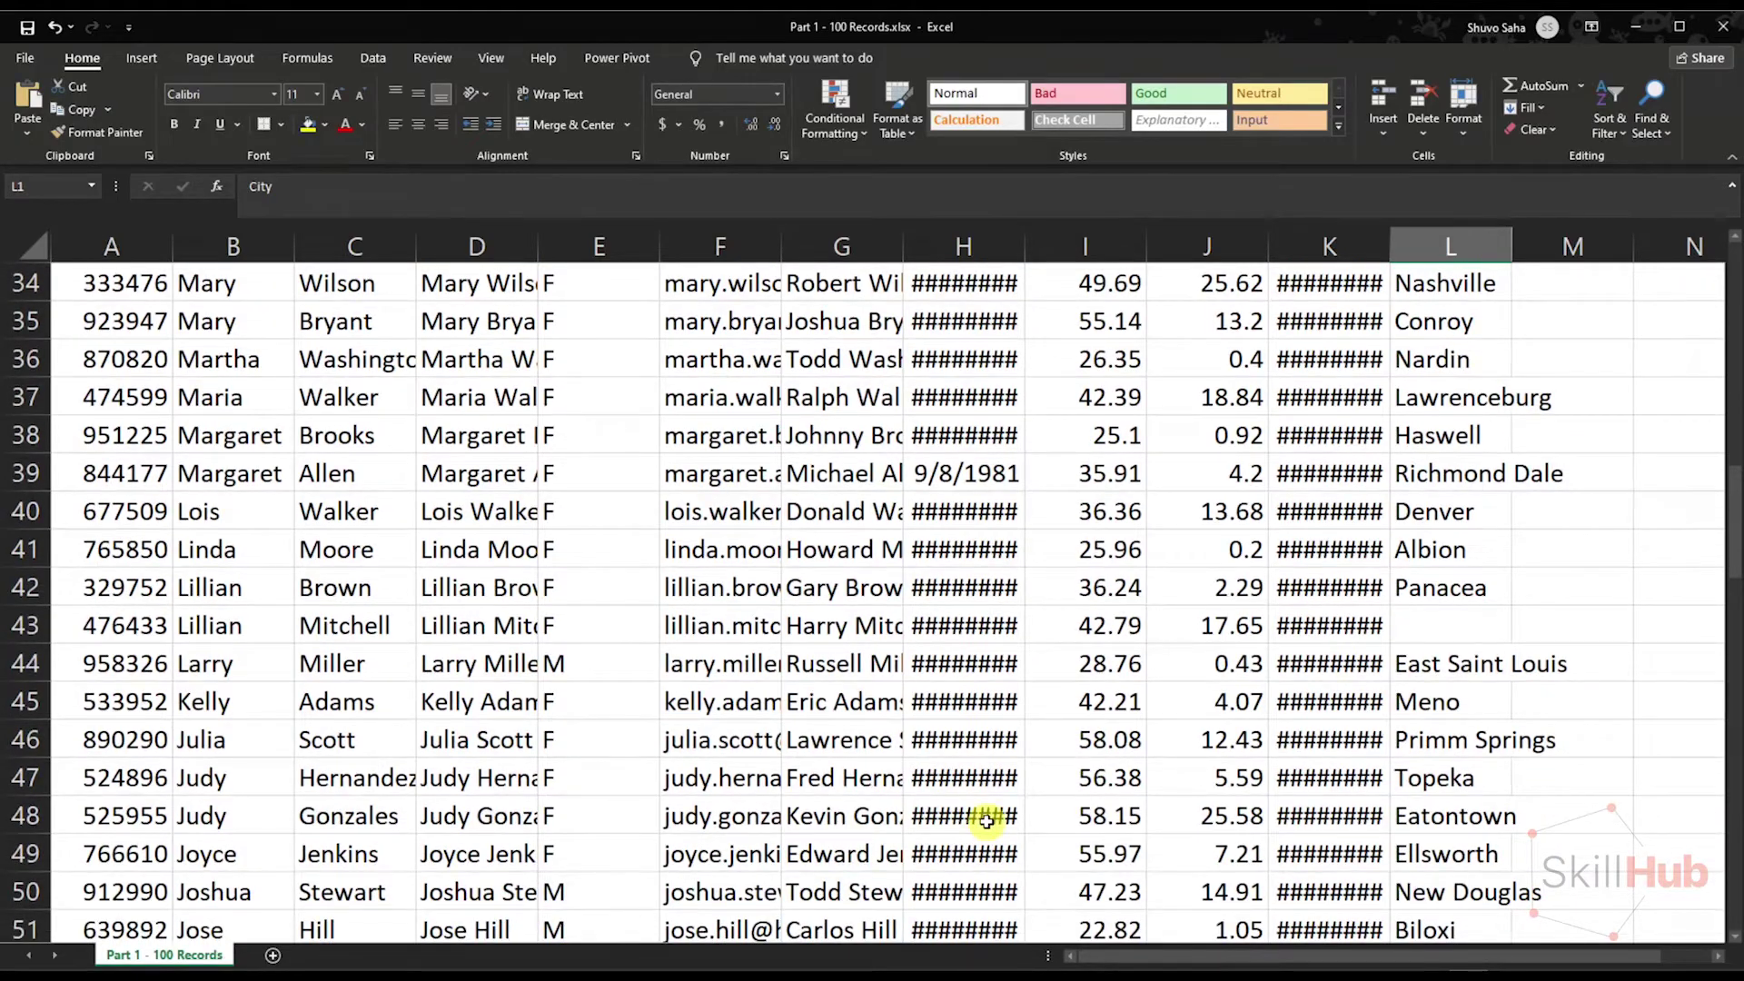
scroll(987, 820, "down", 4)
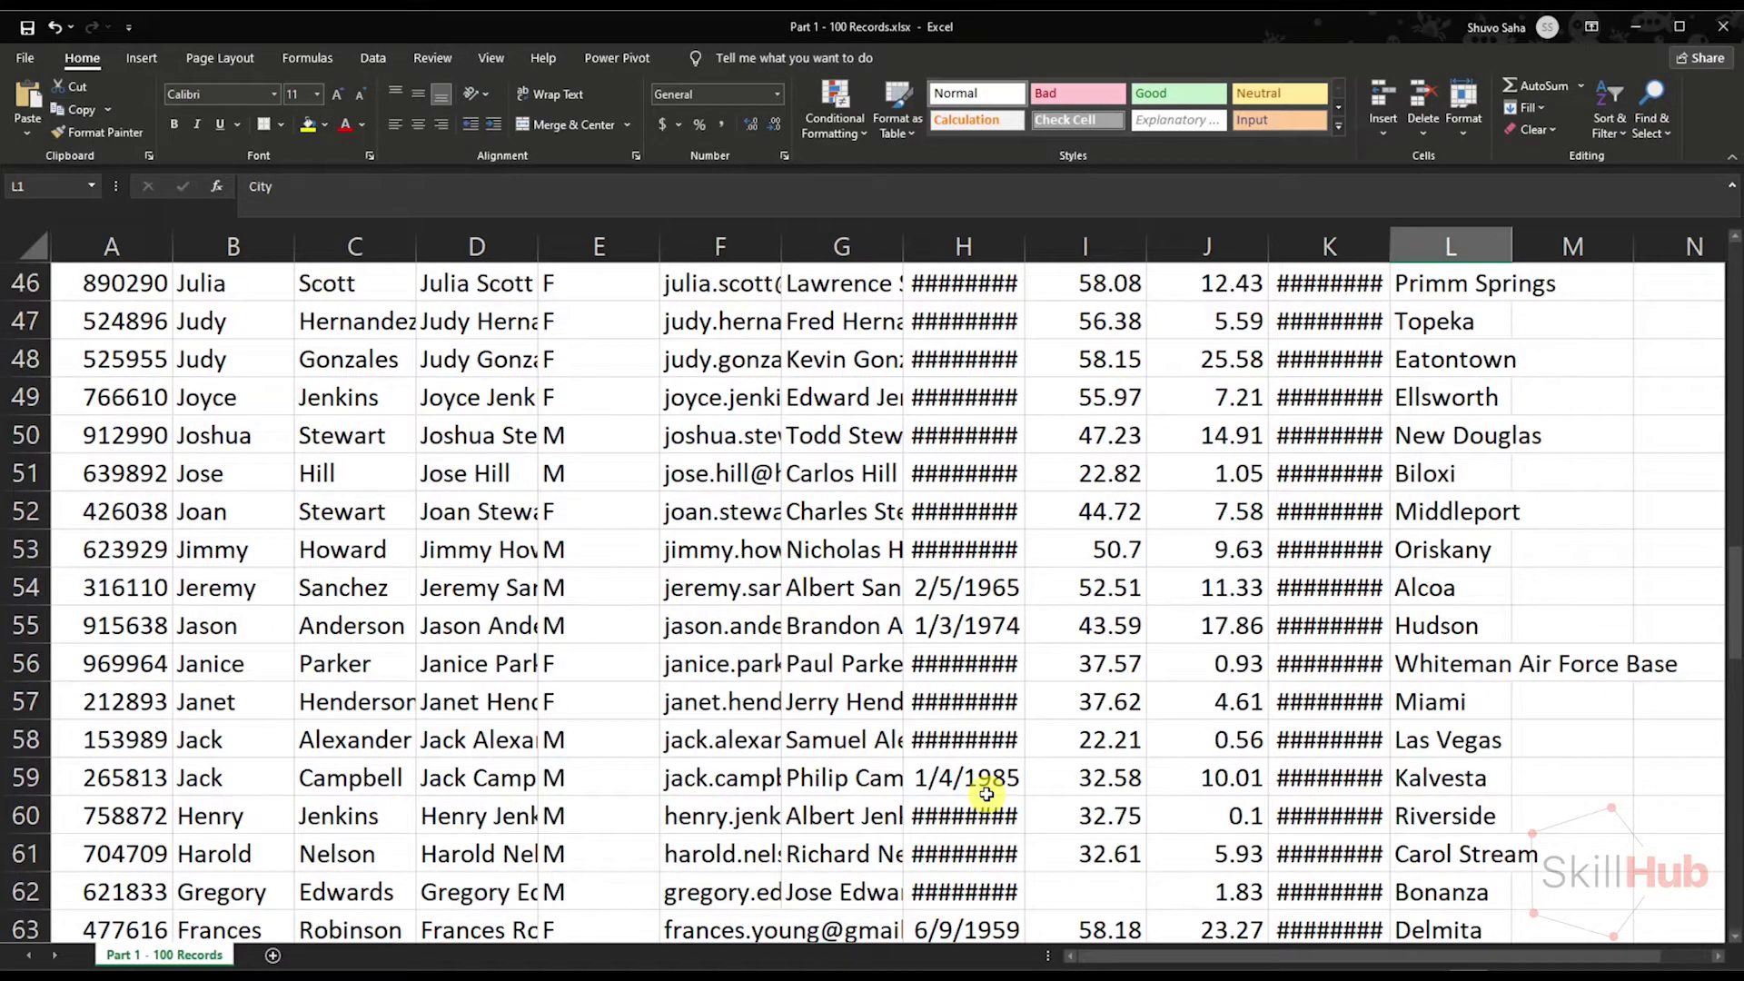
scroll(988, 795, "down", 1)
left_click(1071, 776)
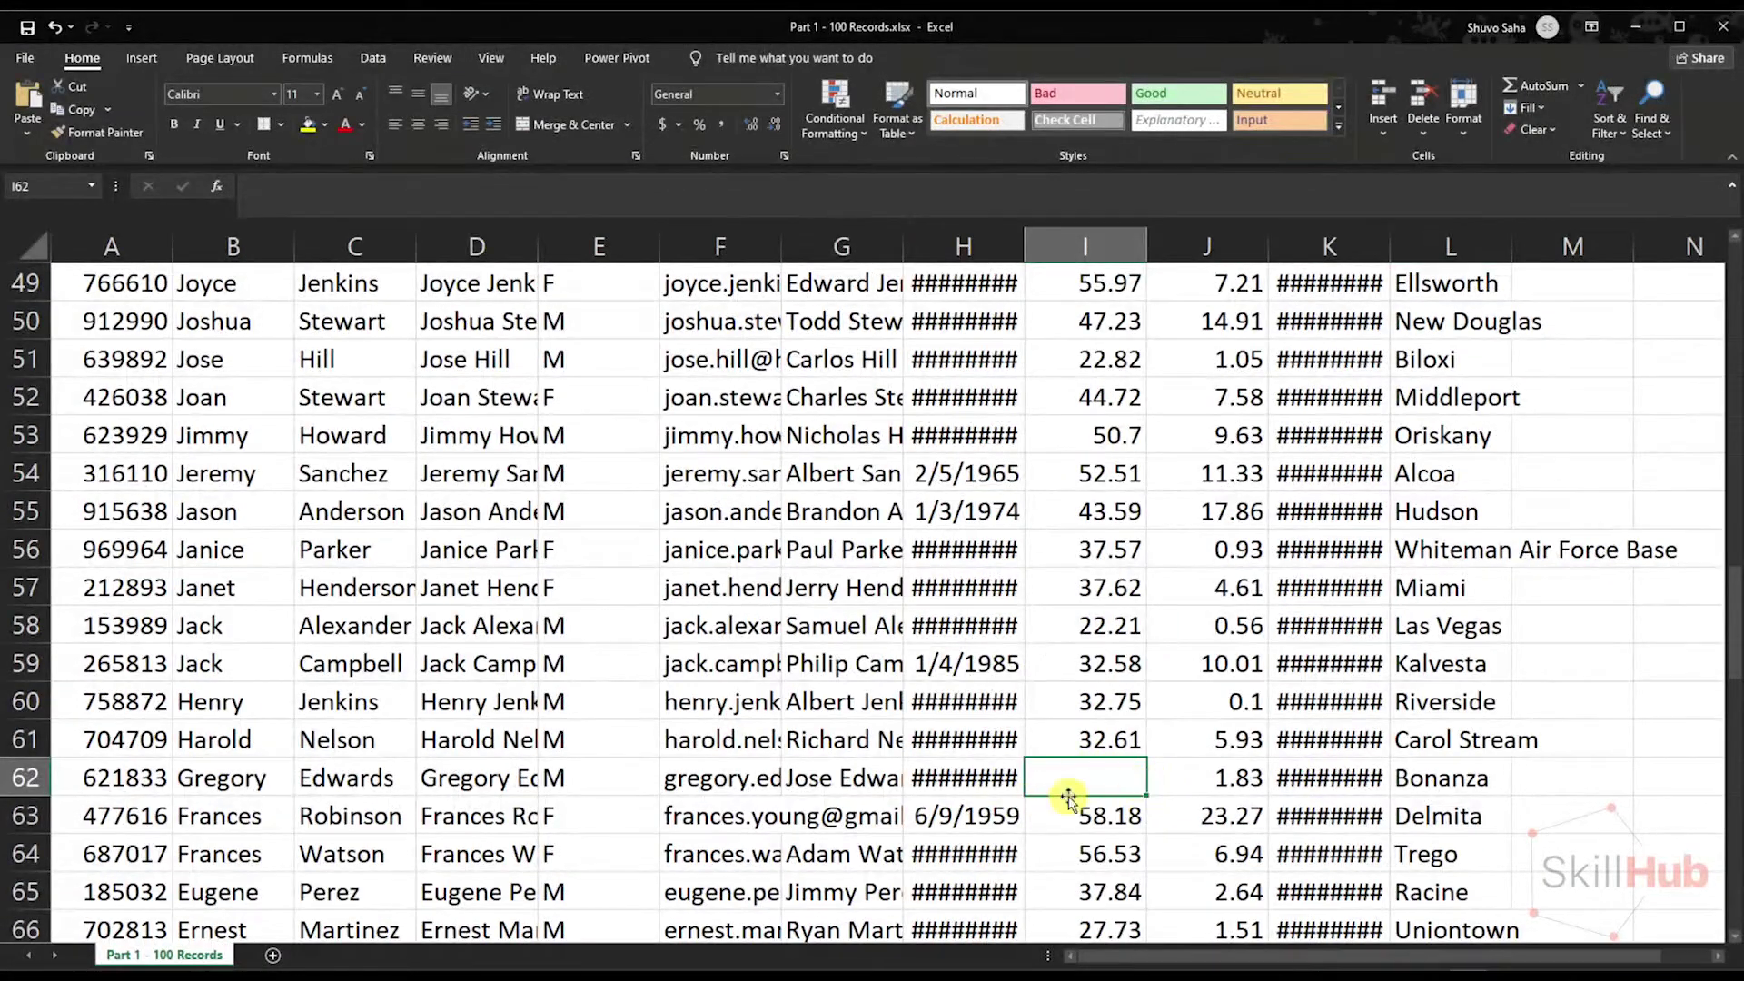
Step: Continue checking the records down to row 92 and inspect that row's cells, including First Name
scroll(1054, 786, "down", 2)
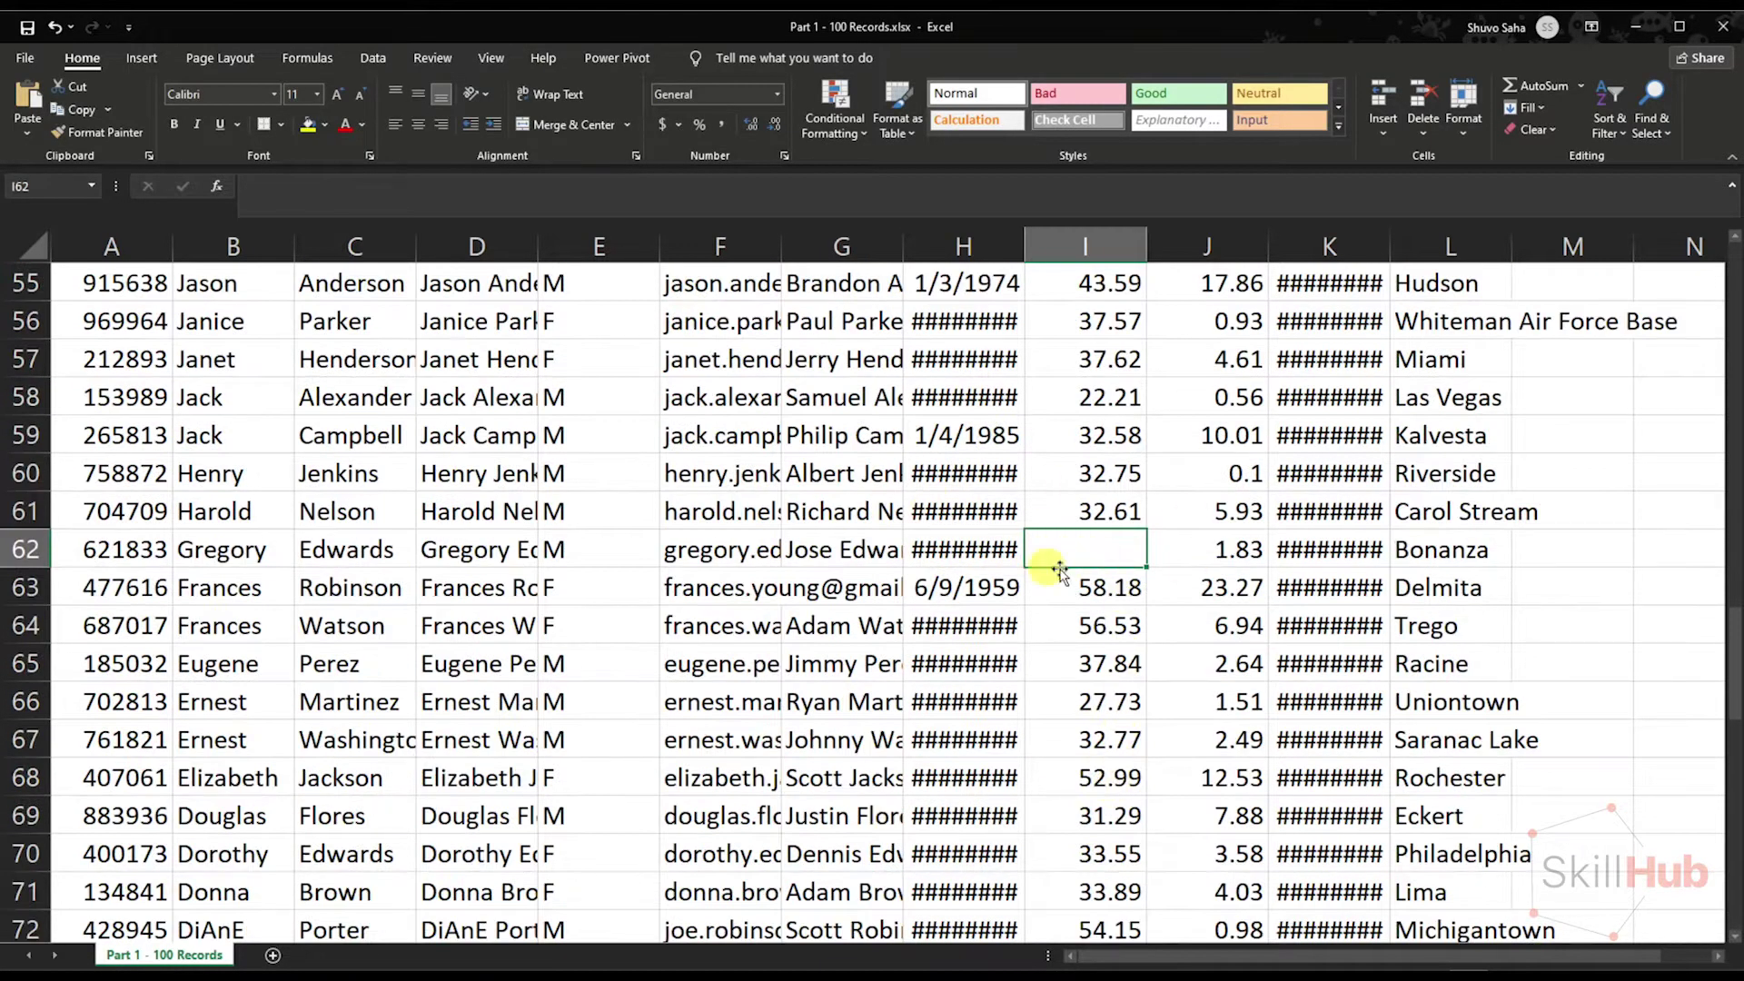
scroll(1168, 733, "down", 5)
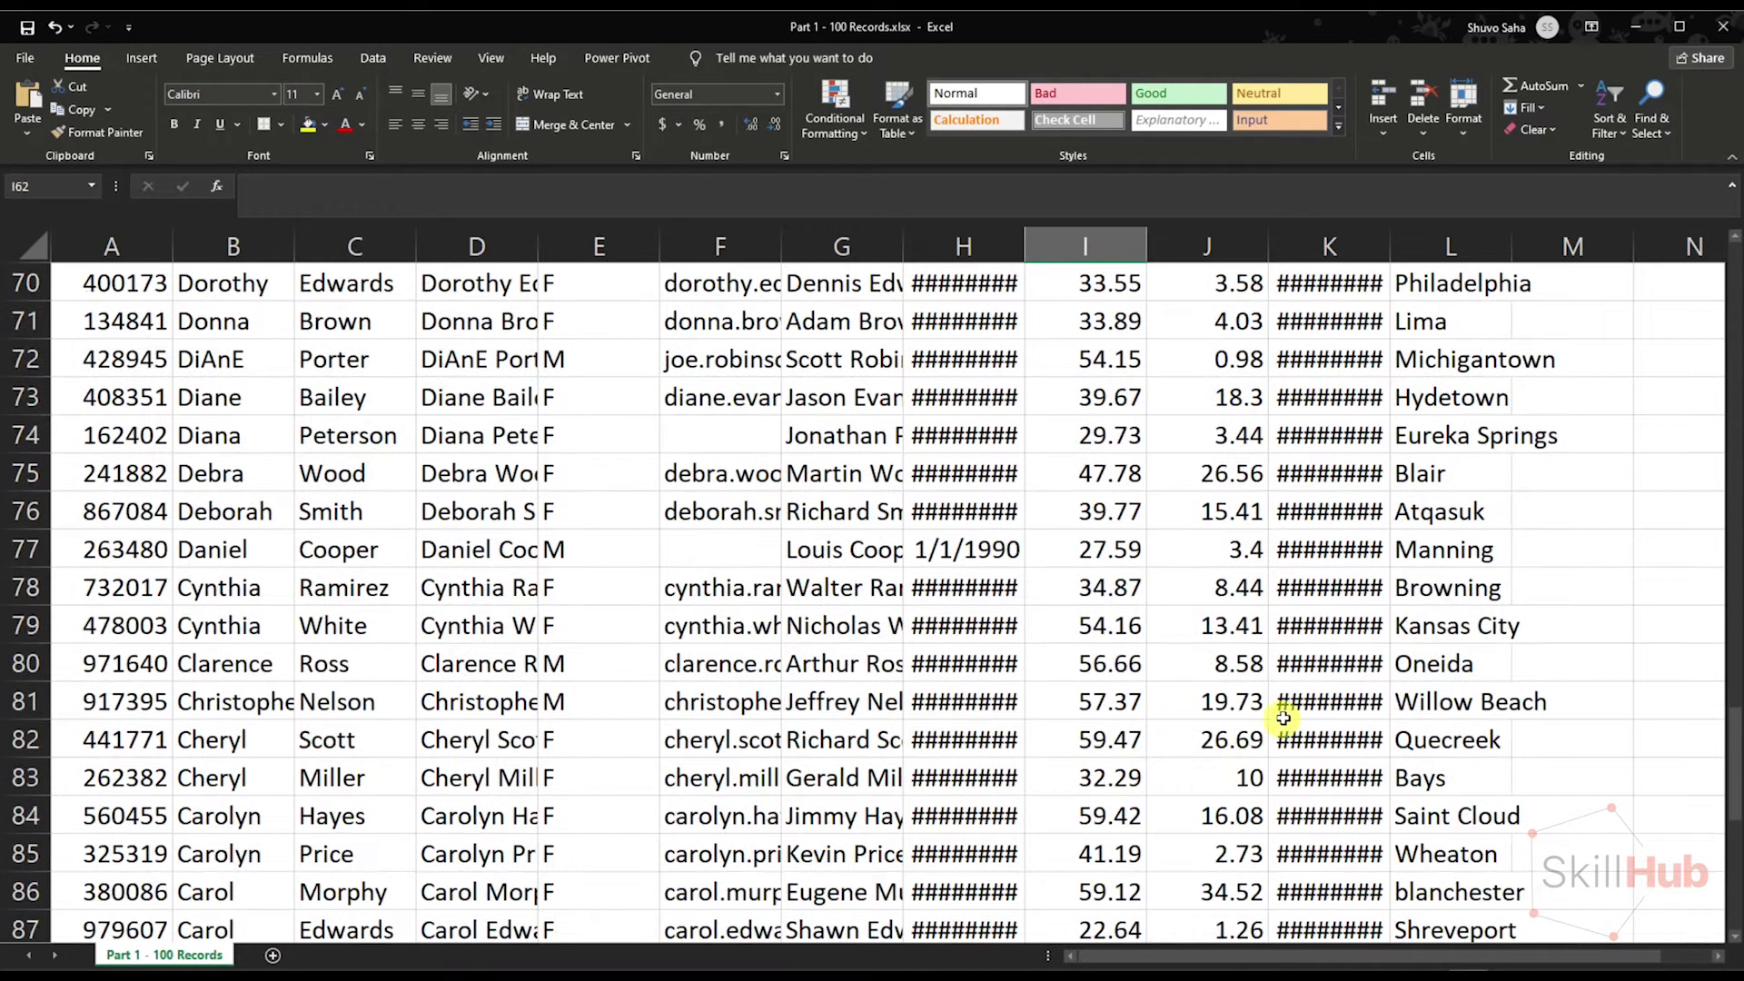
scroll(1275, 722, "down", 3)
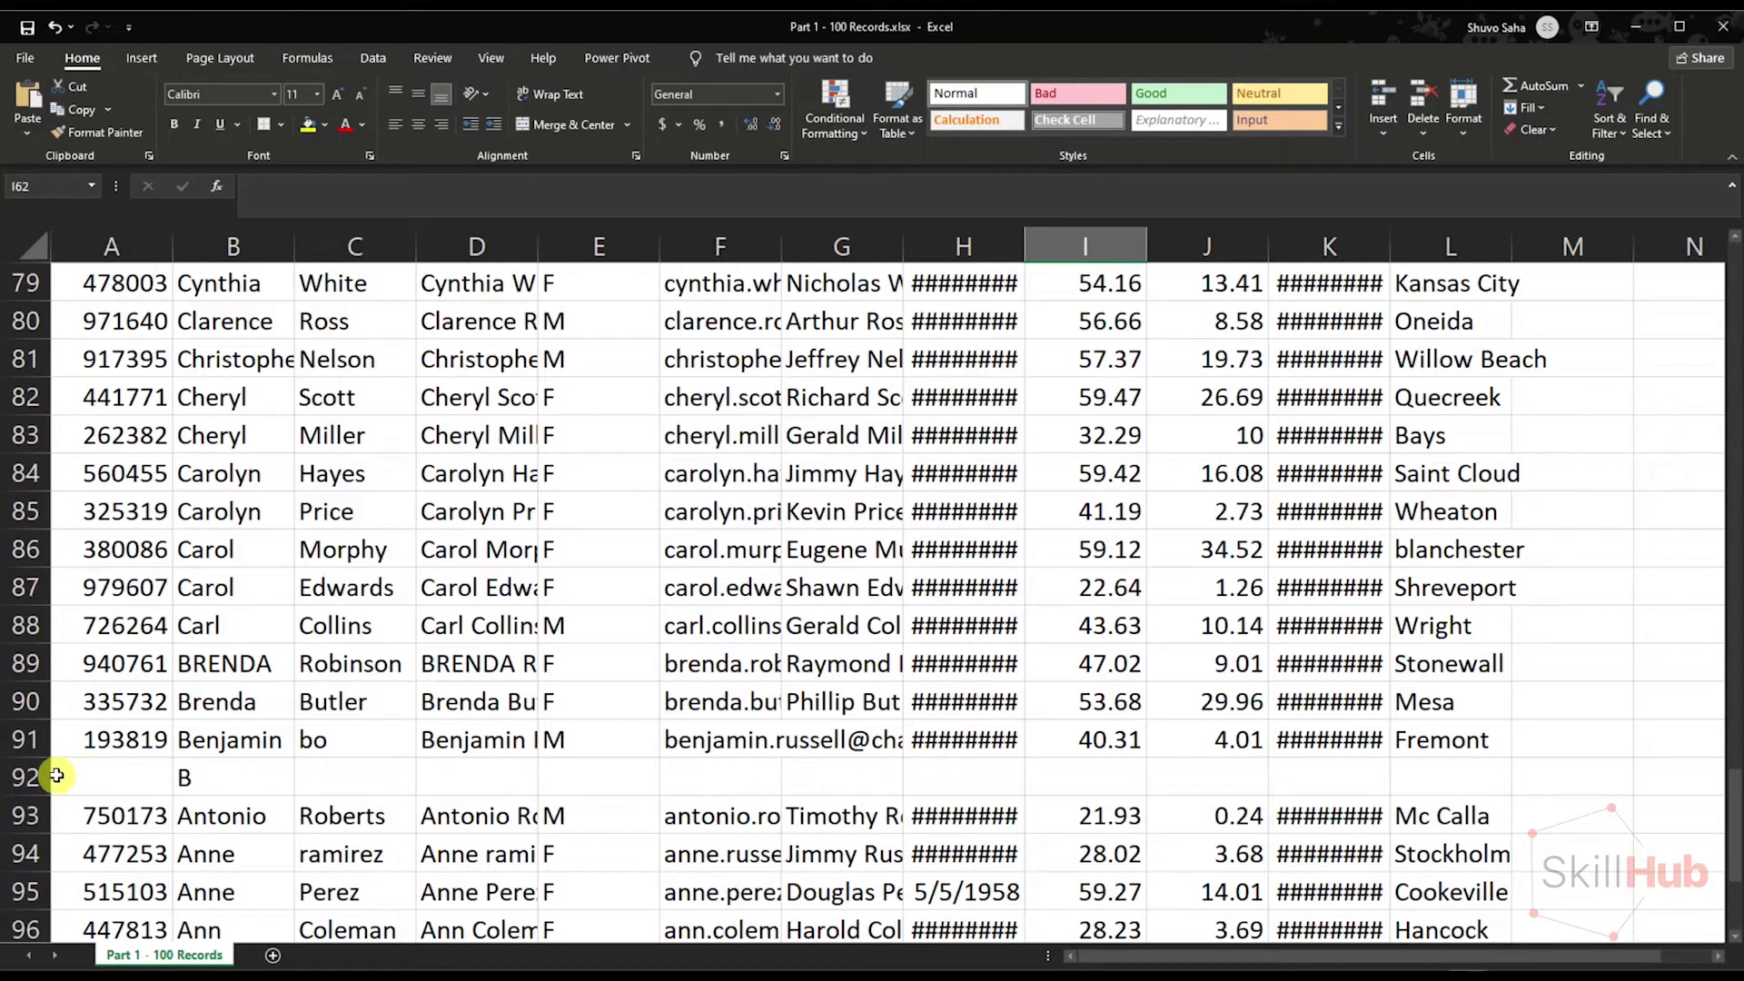
left_click_drag(1464, 778, 88, 783)
left_click(185, 785)
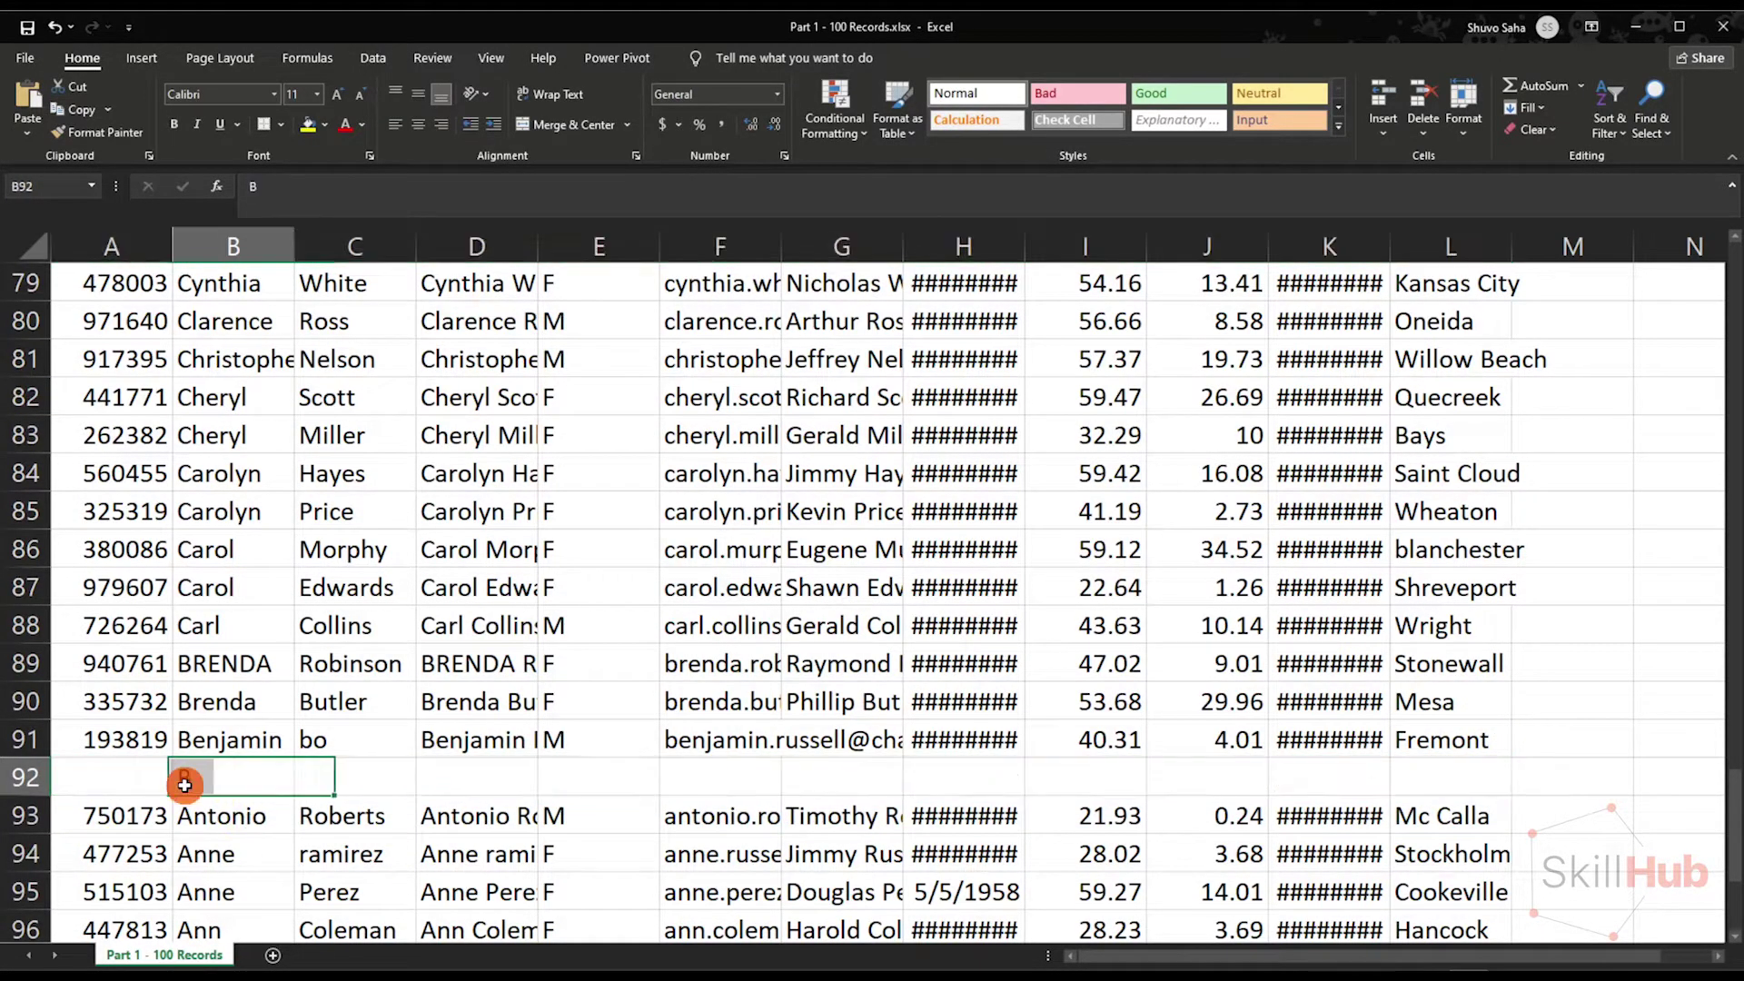
Step: Compare the First Name and Full Name cells of the last record in row 102
scroll(706, 849, "down", 3)
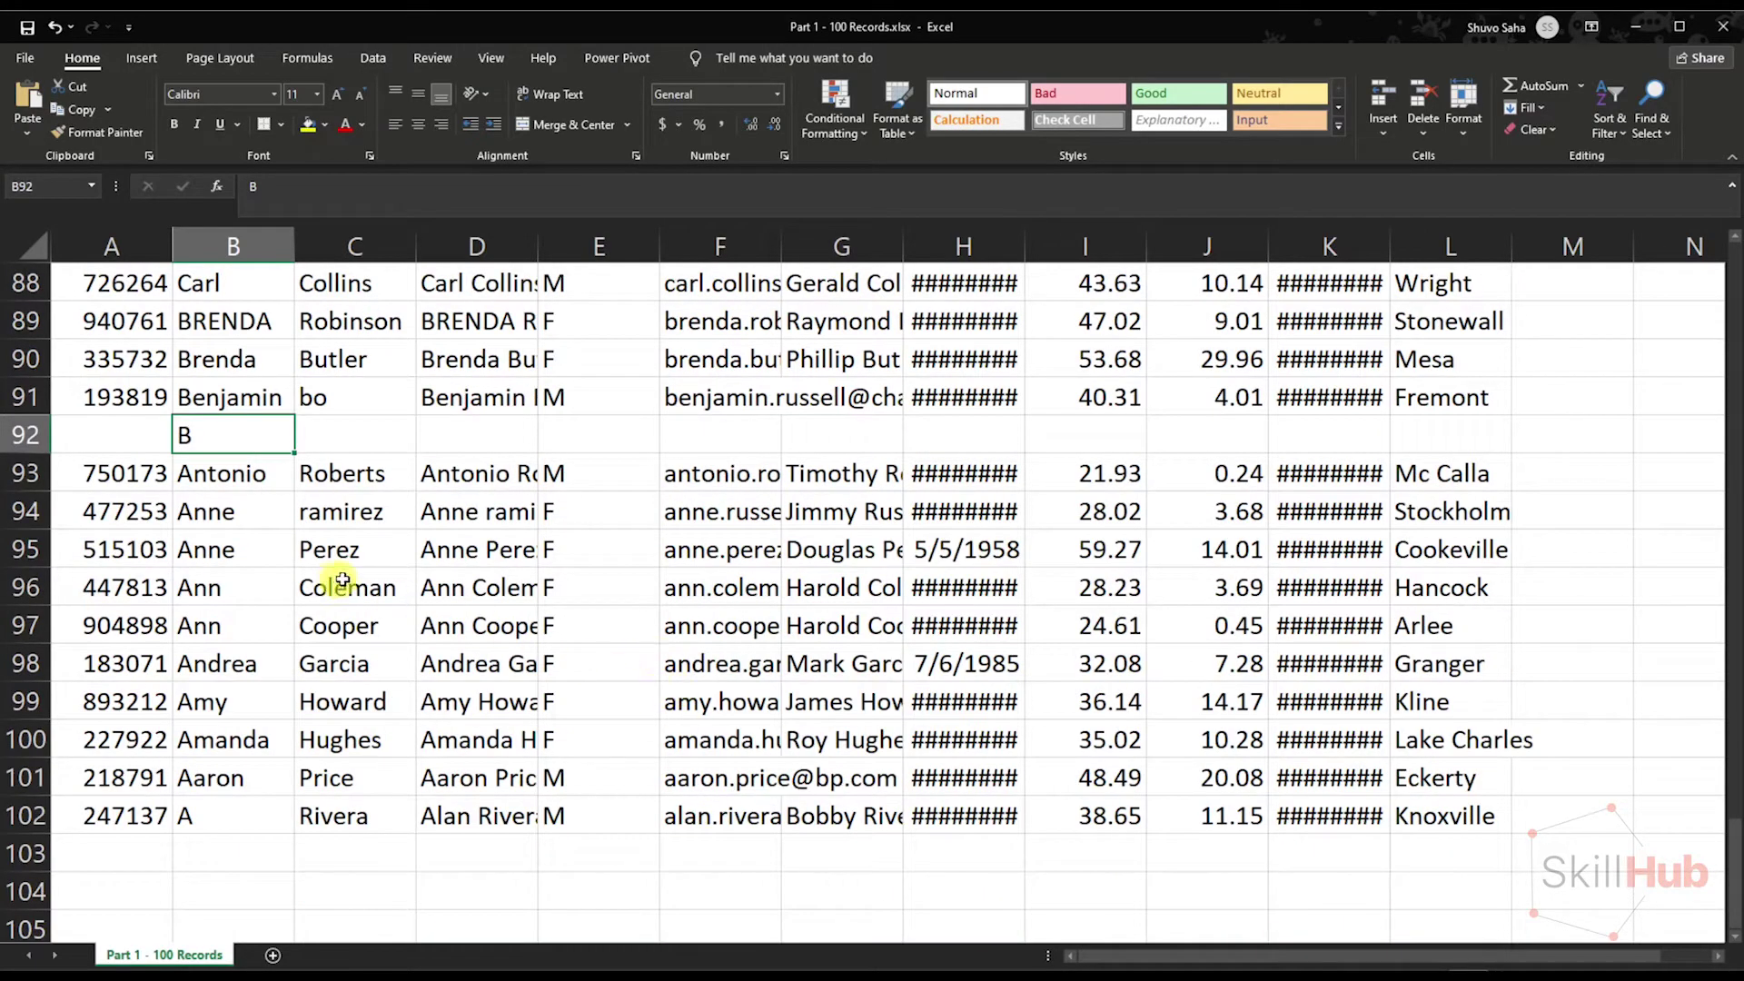
scroll(627, 704, "up", 1)
scroll(363, 863, "down", 2)
left_click(226, 703)
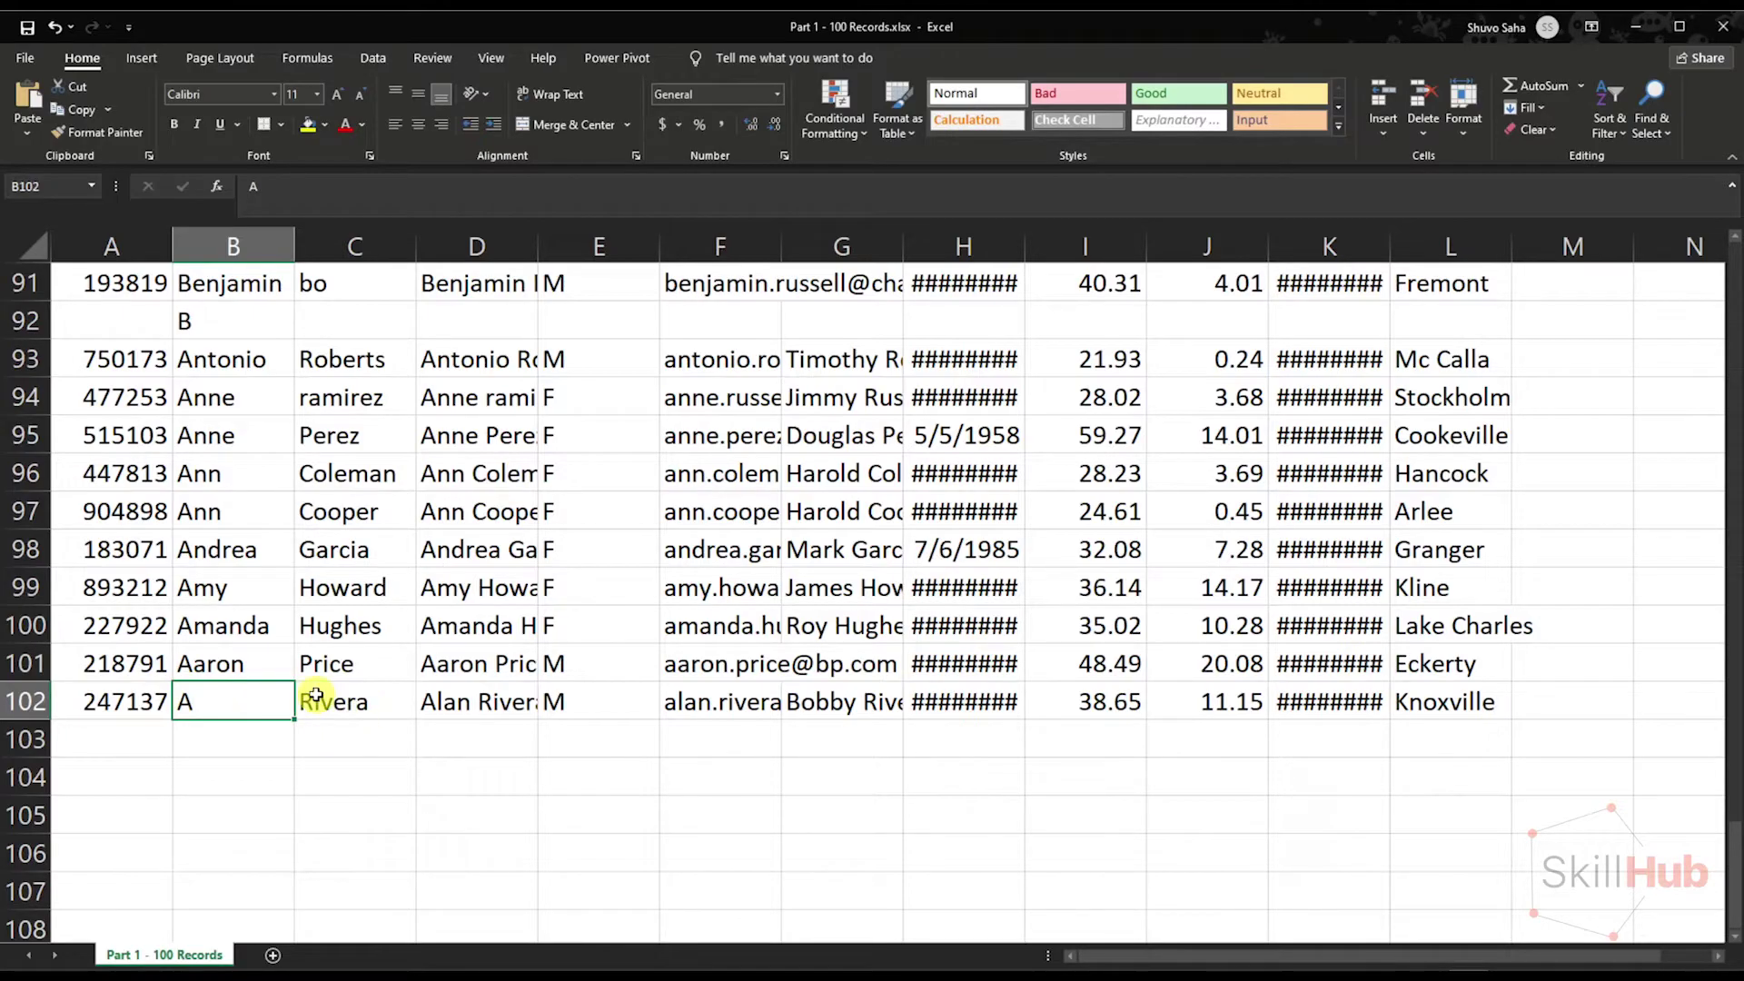
left_click(468, 688)
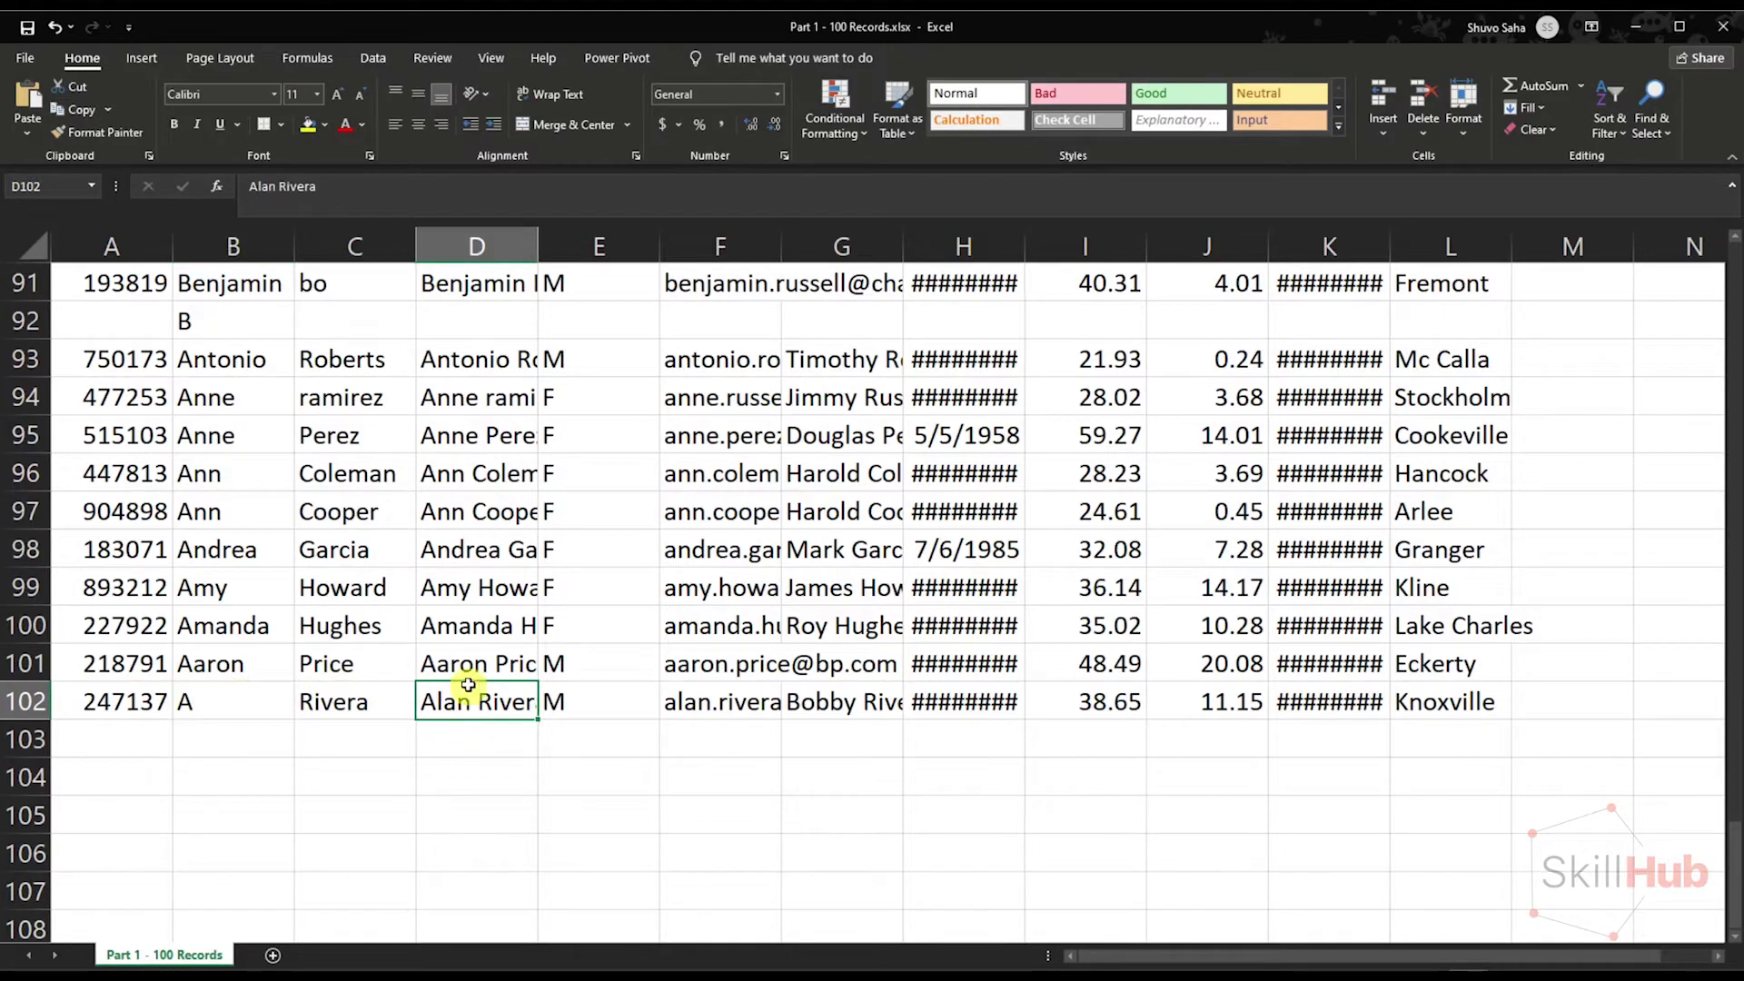
left_click(218, 702)
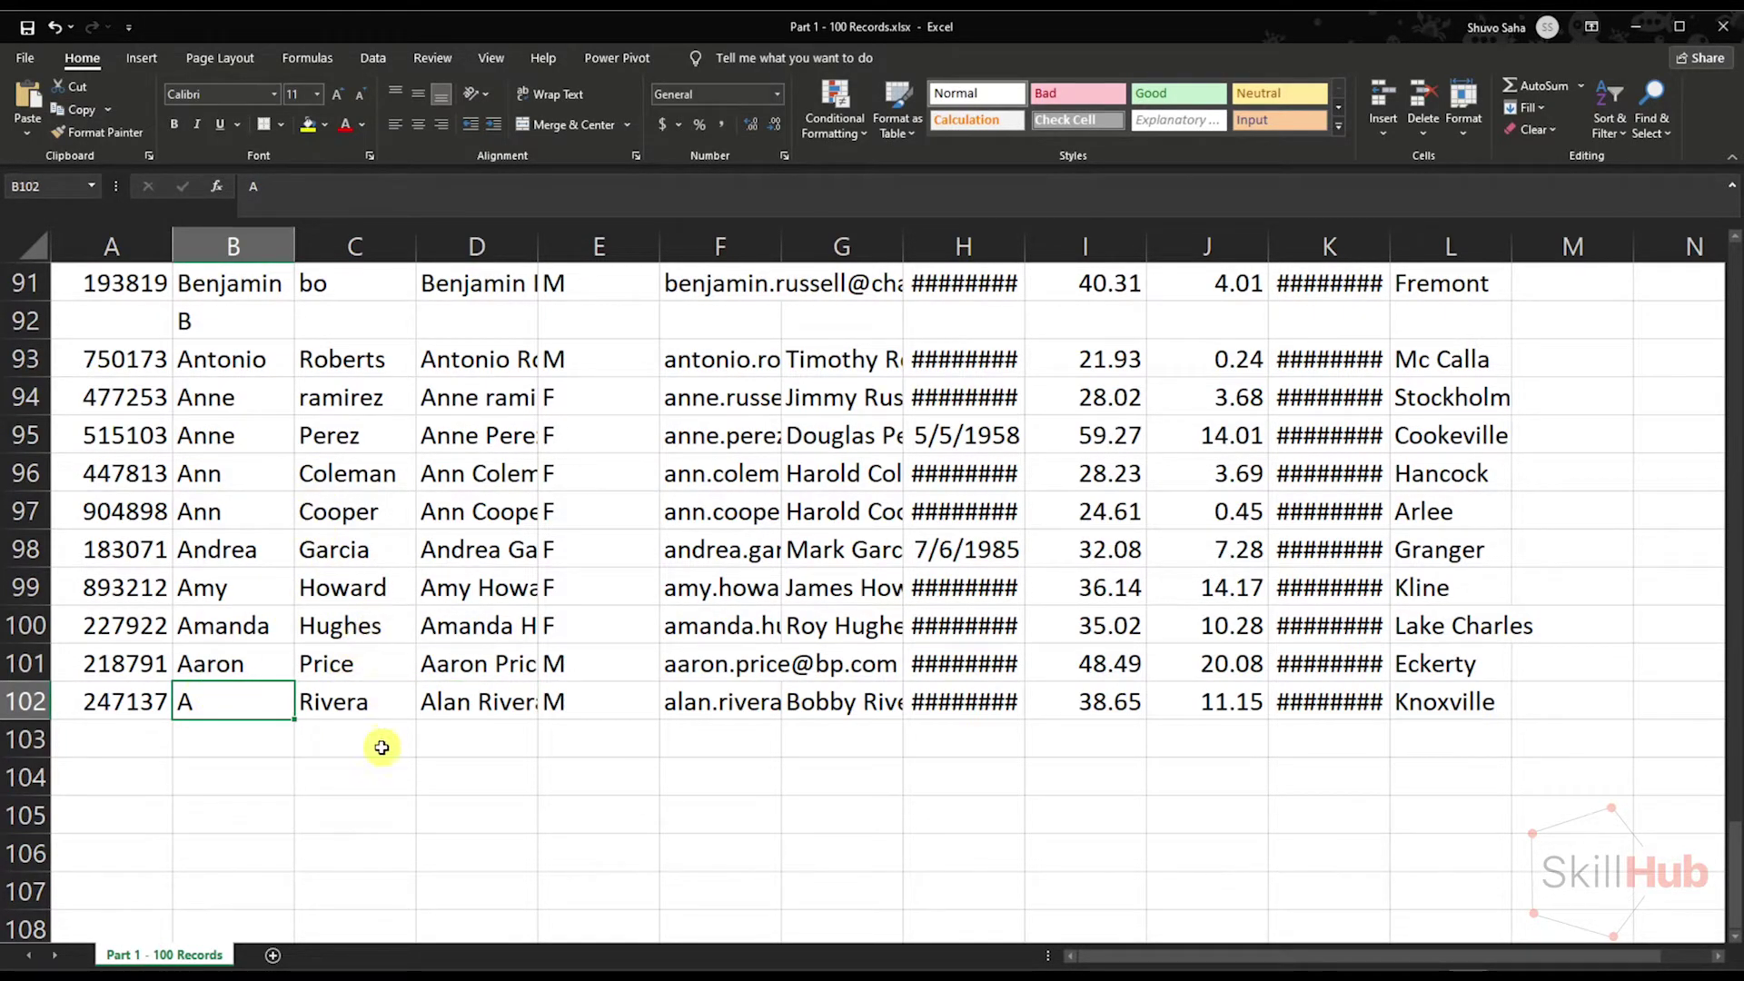
left_click(468, 709)
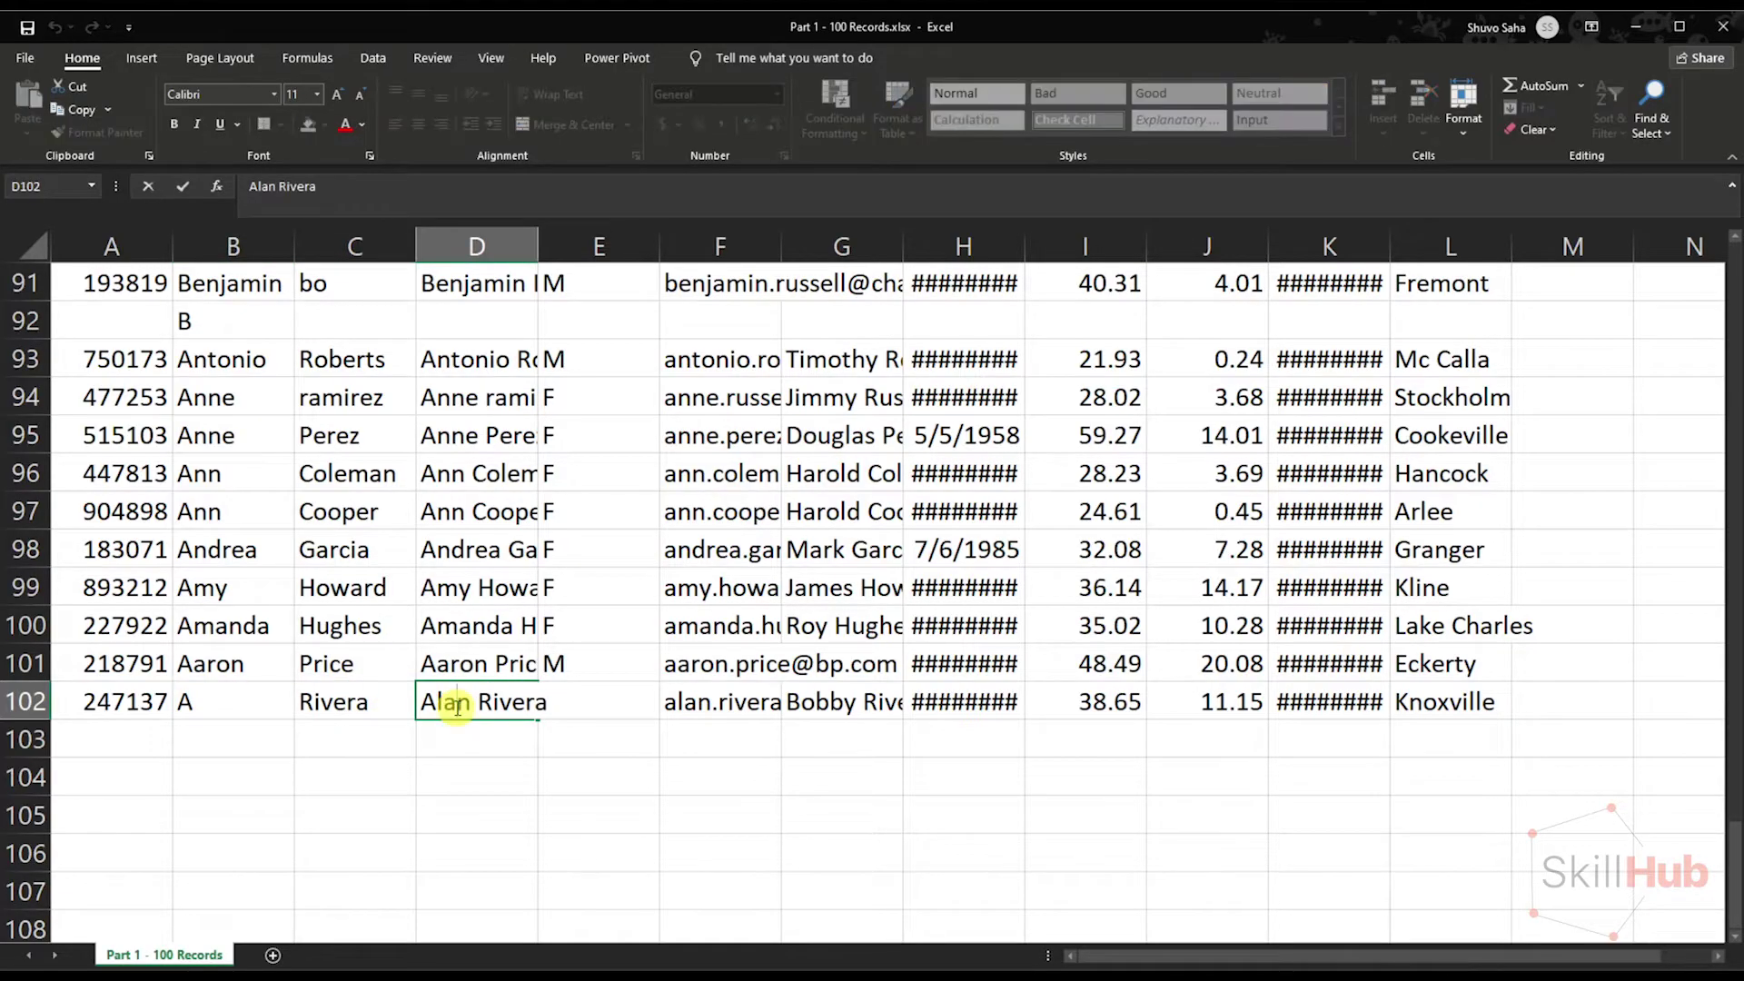
left_click(724, 747)
left_click(662, 674)
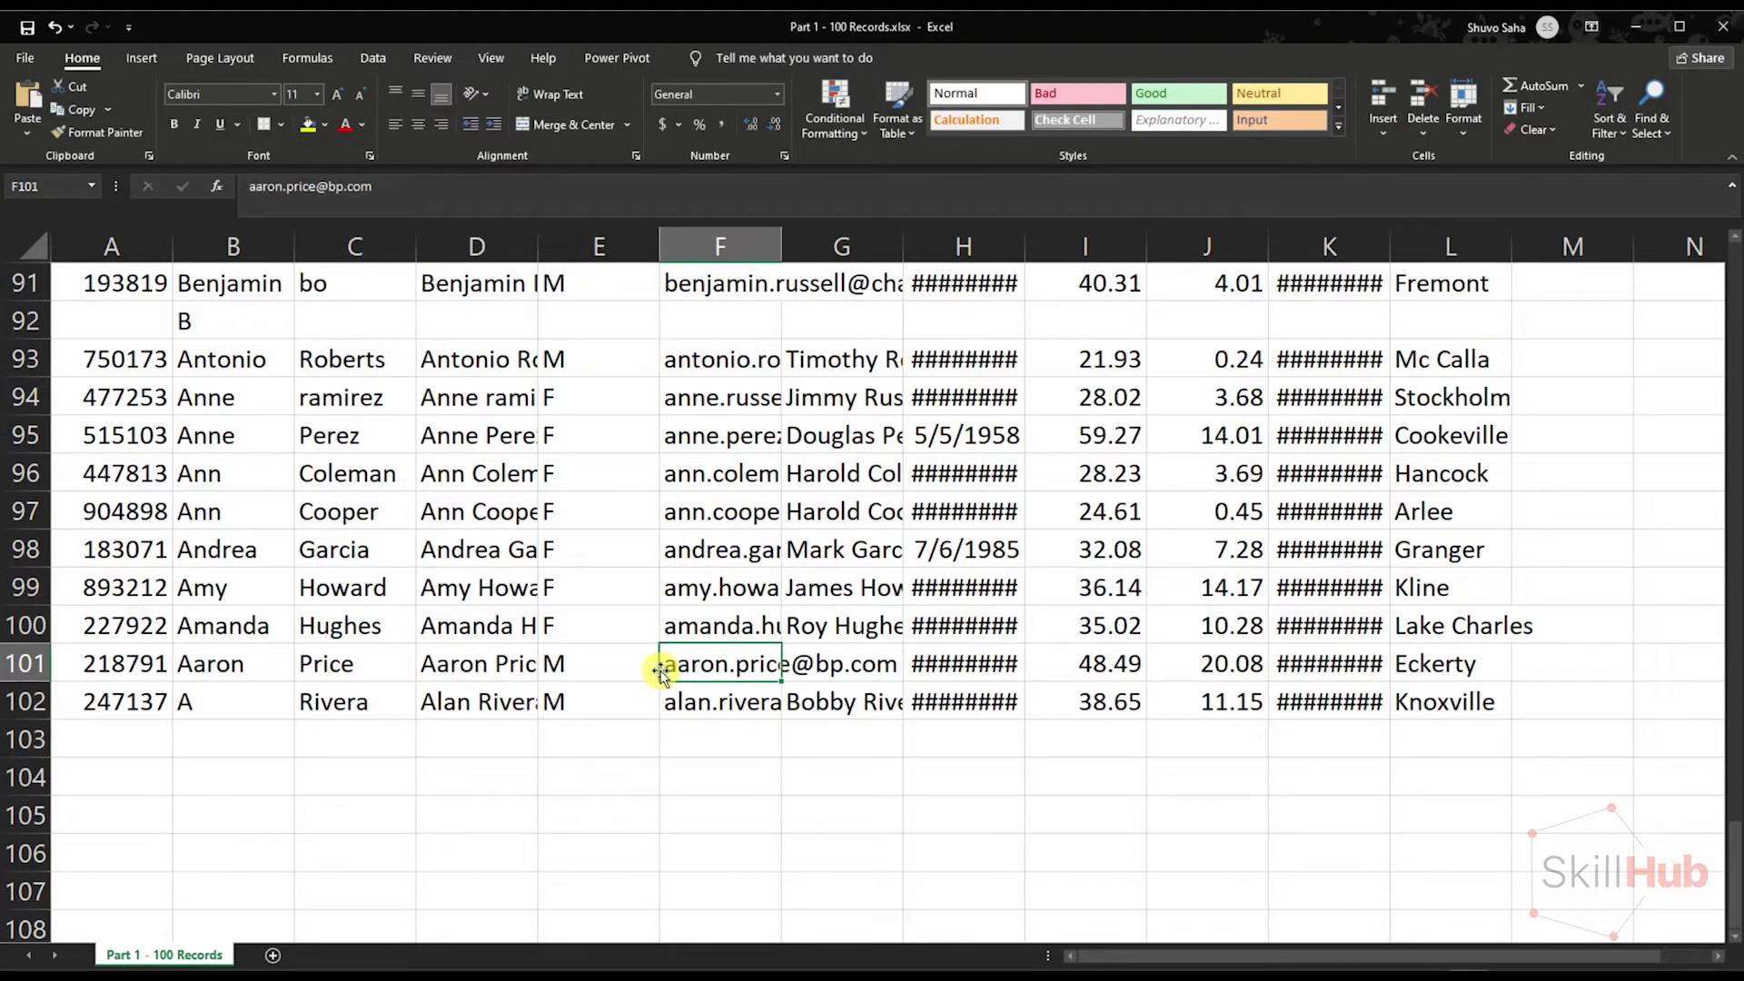
Step: Return to the first records and examine individual cells in the First Name, Last Name, Full Name, Age in Yrs. and City columns
scroll(1594, 736, "up", 19)
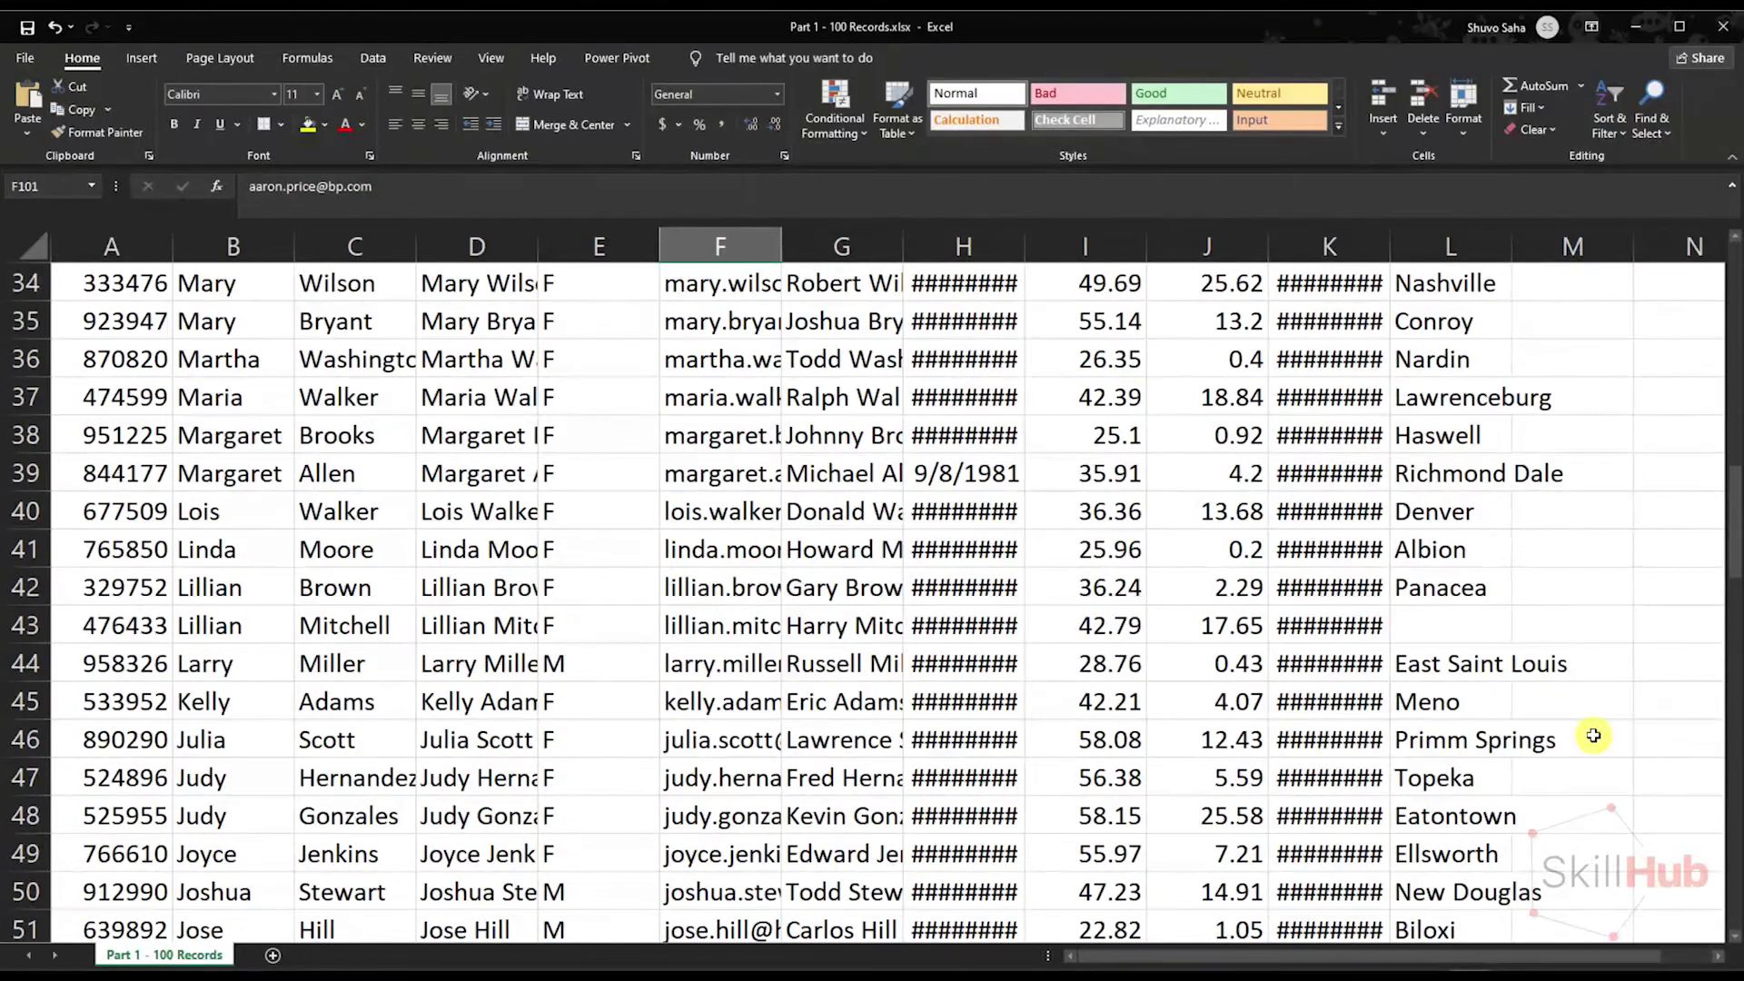
scroll(1594, 736, "up", 5)
scroll(1099, 604, "up", 6)
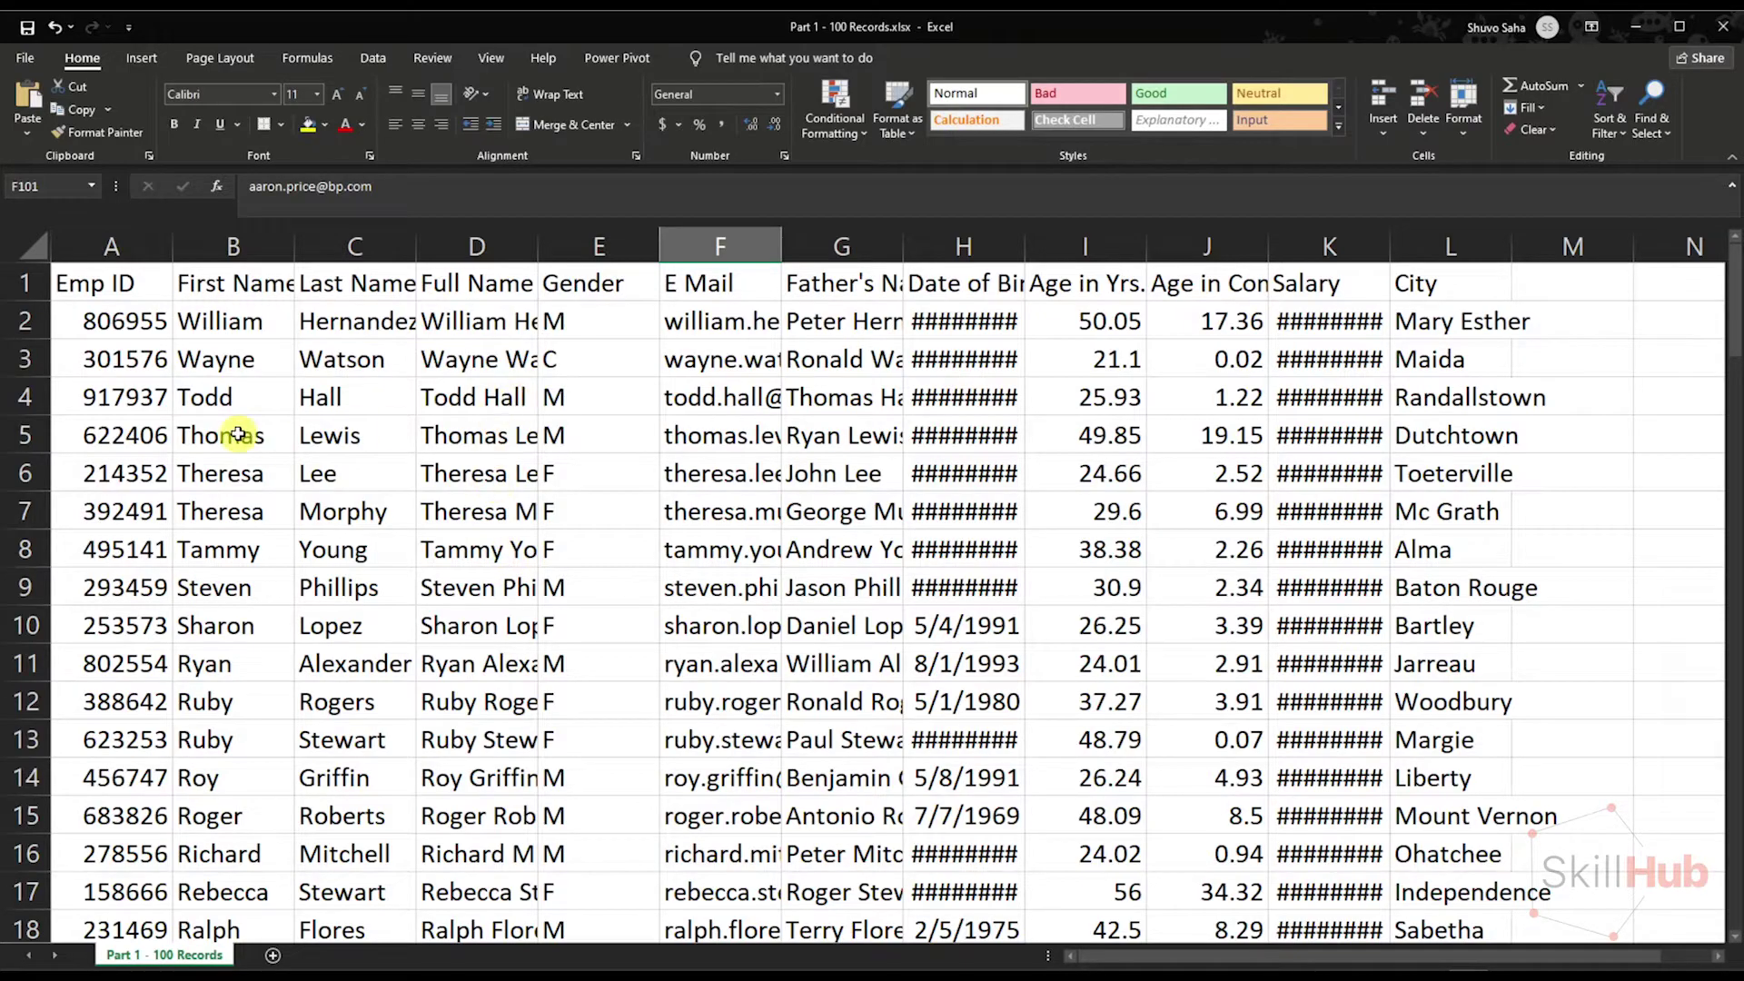
left_click(209, 323)
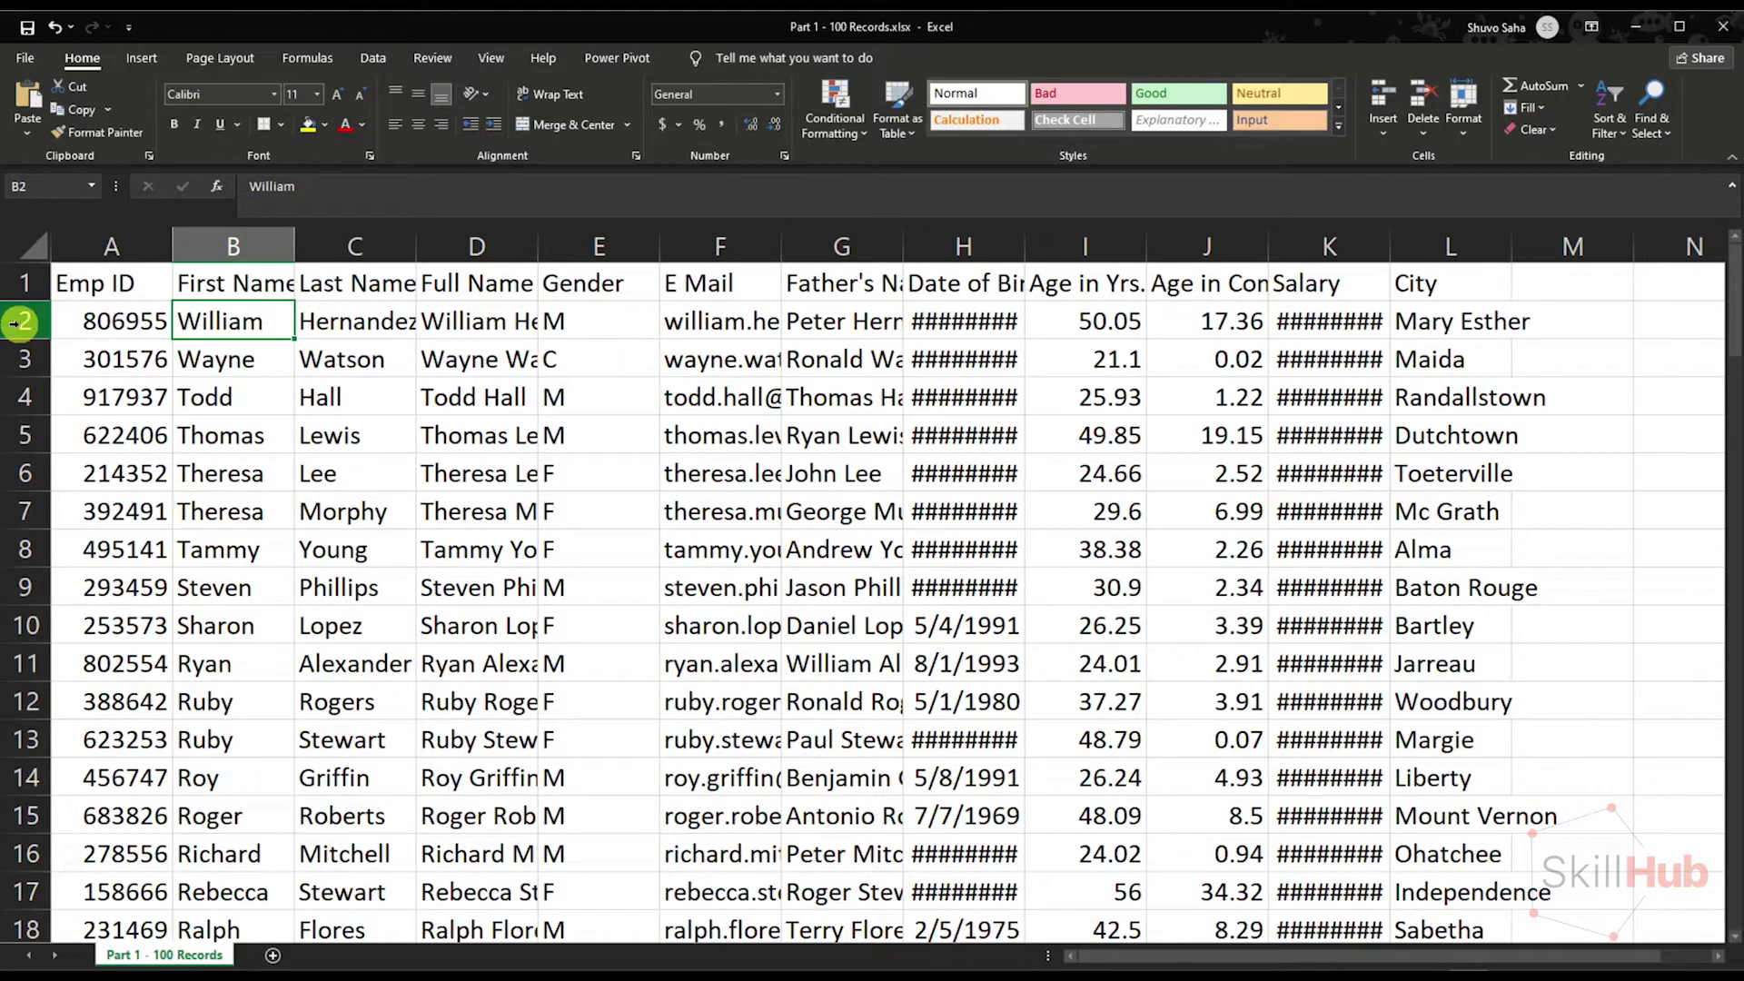
left_click(214, 395)
left_click(229, 321)
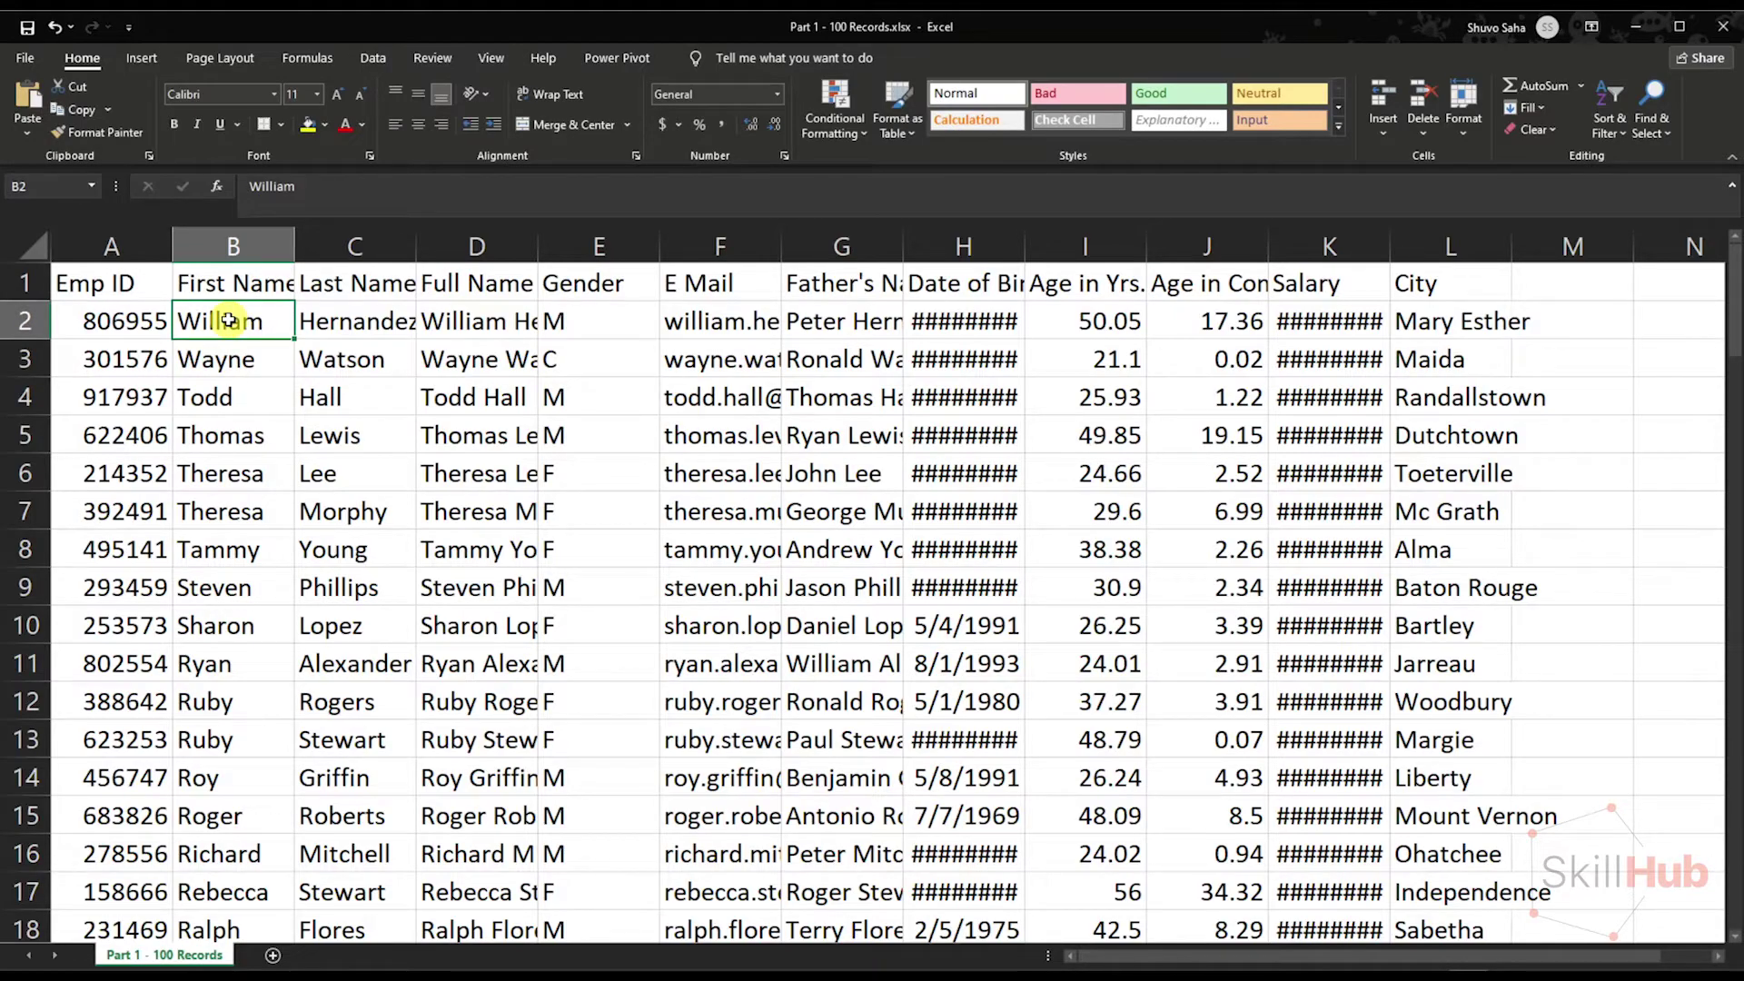
left_click(244, 235)
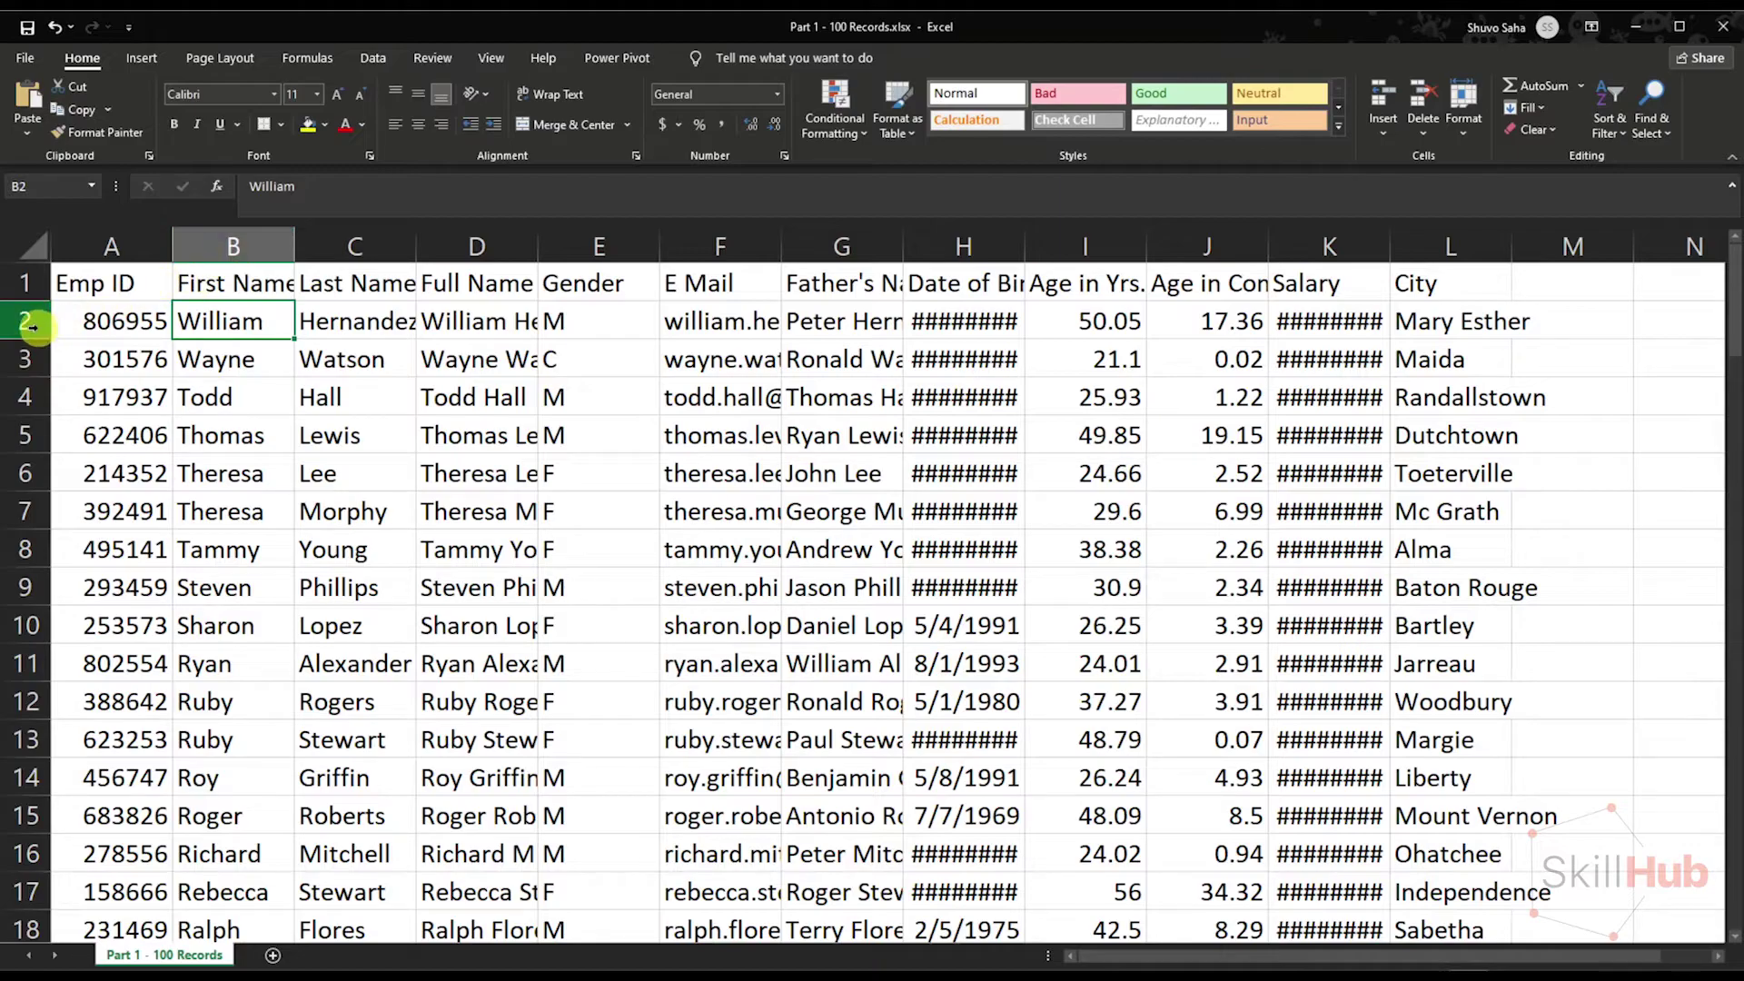
left_click(358, 360)
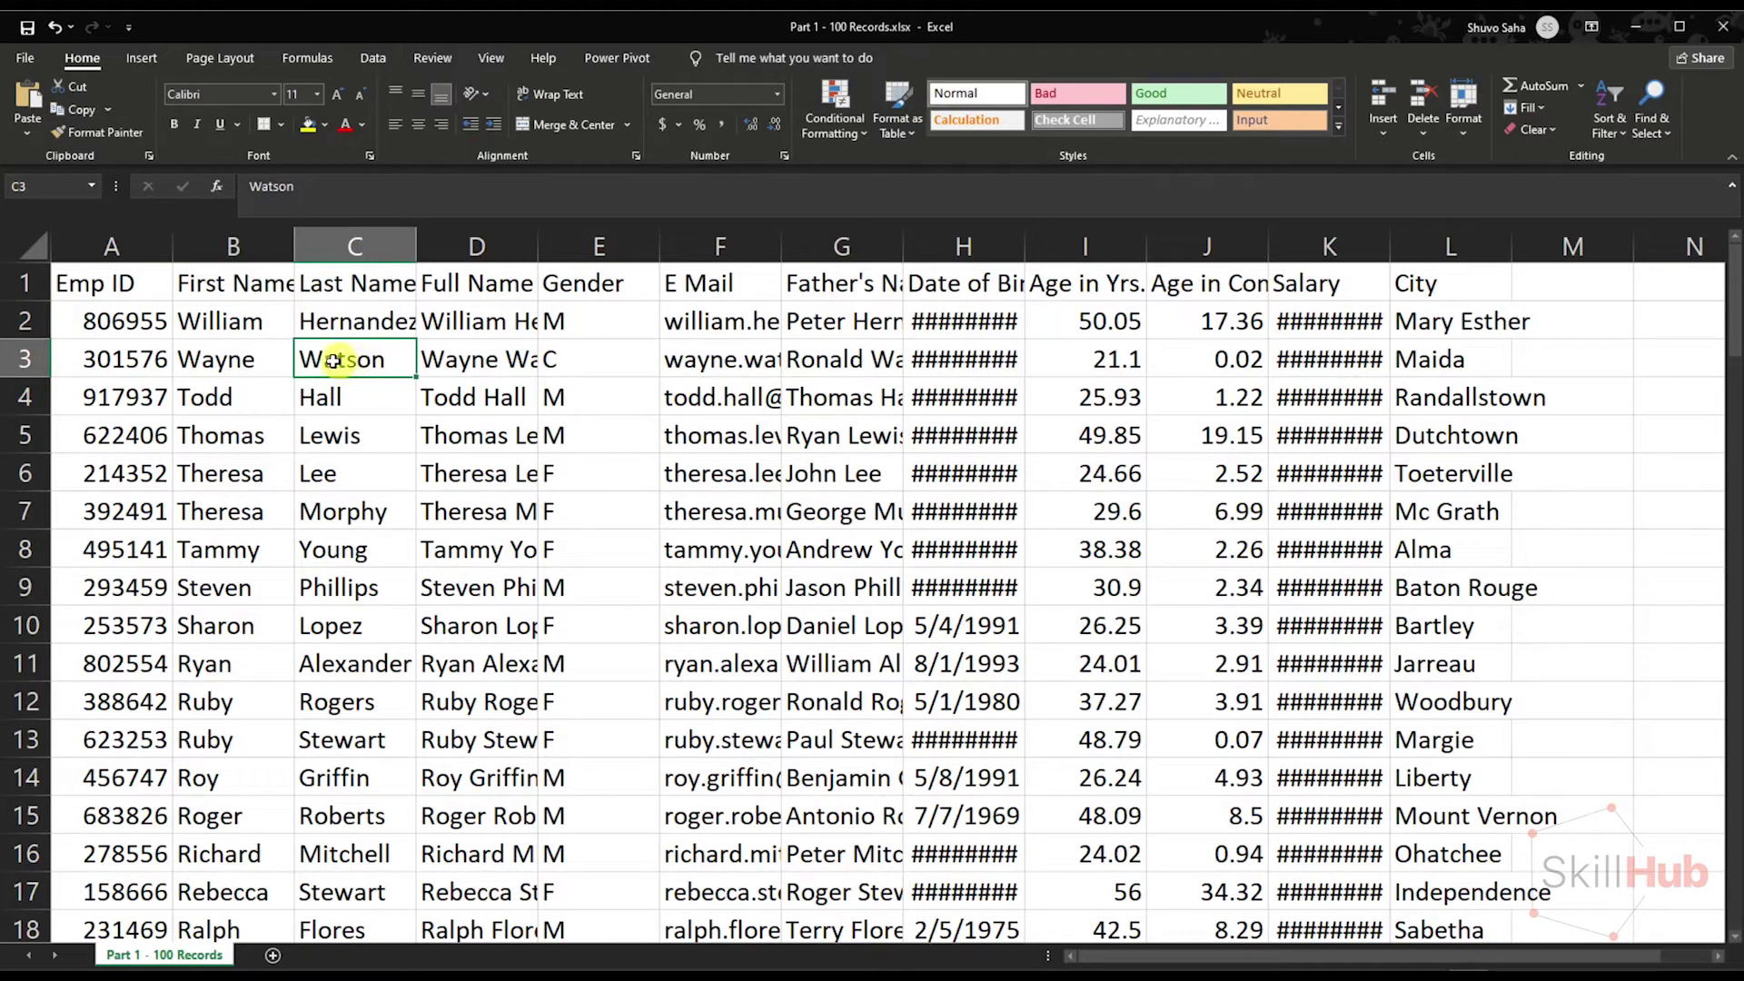
left_click(336, 444)
left_click(499, 362)
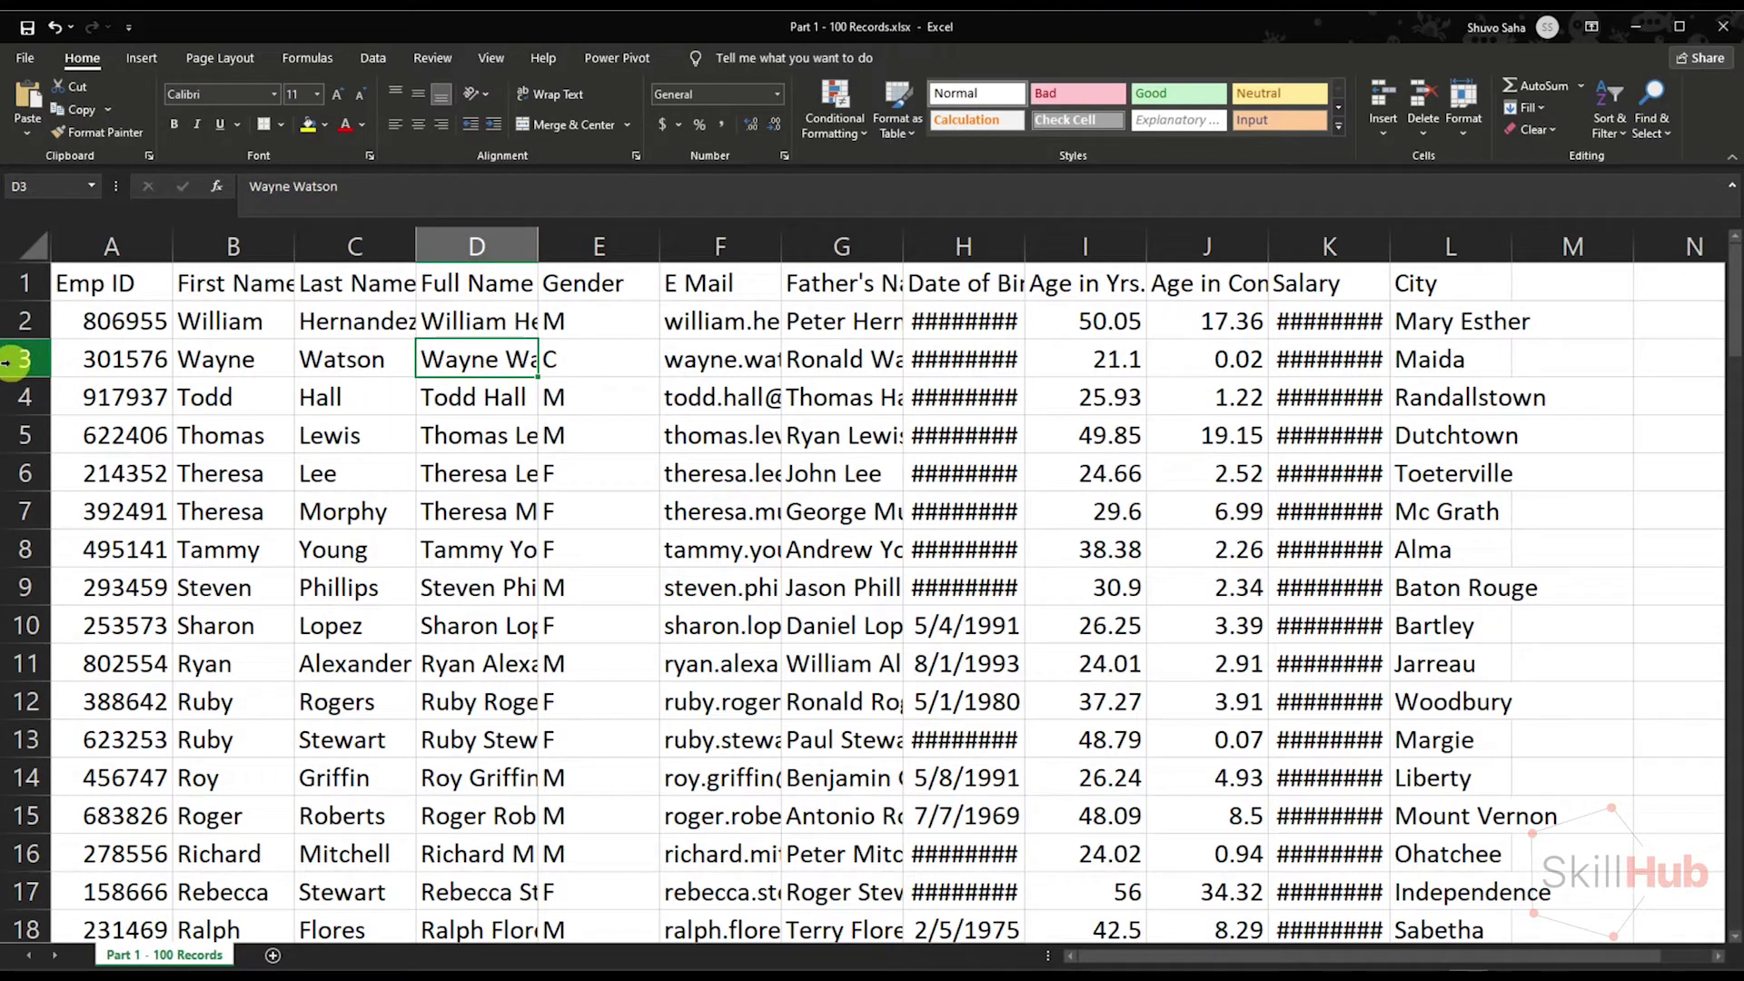
left_click(1107, 548)
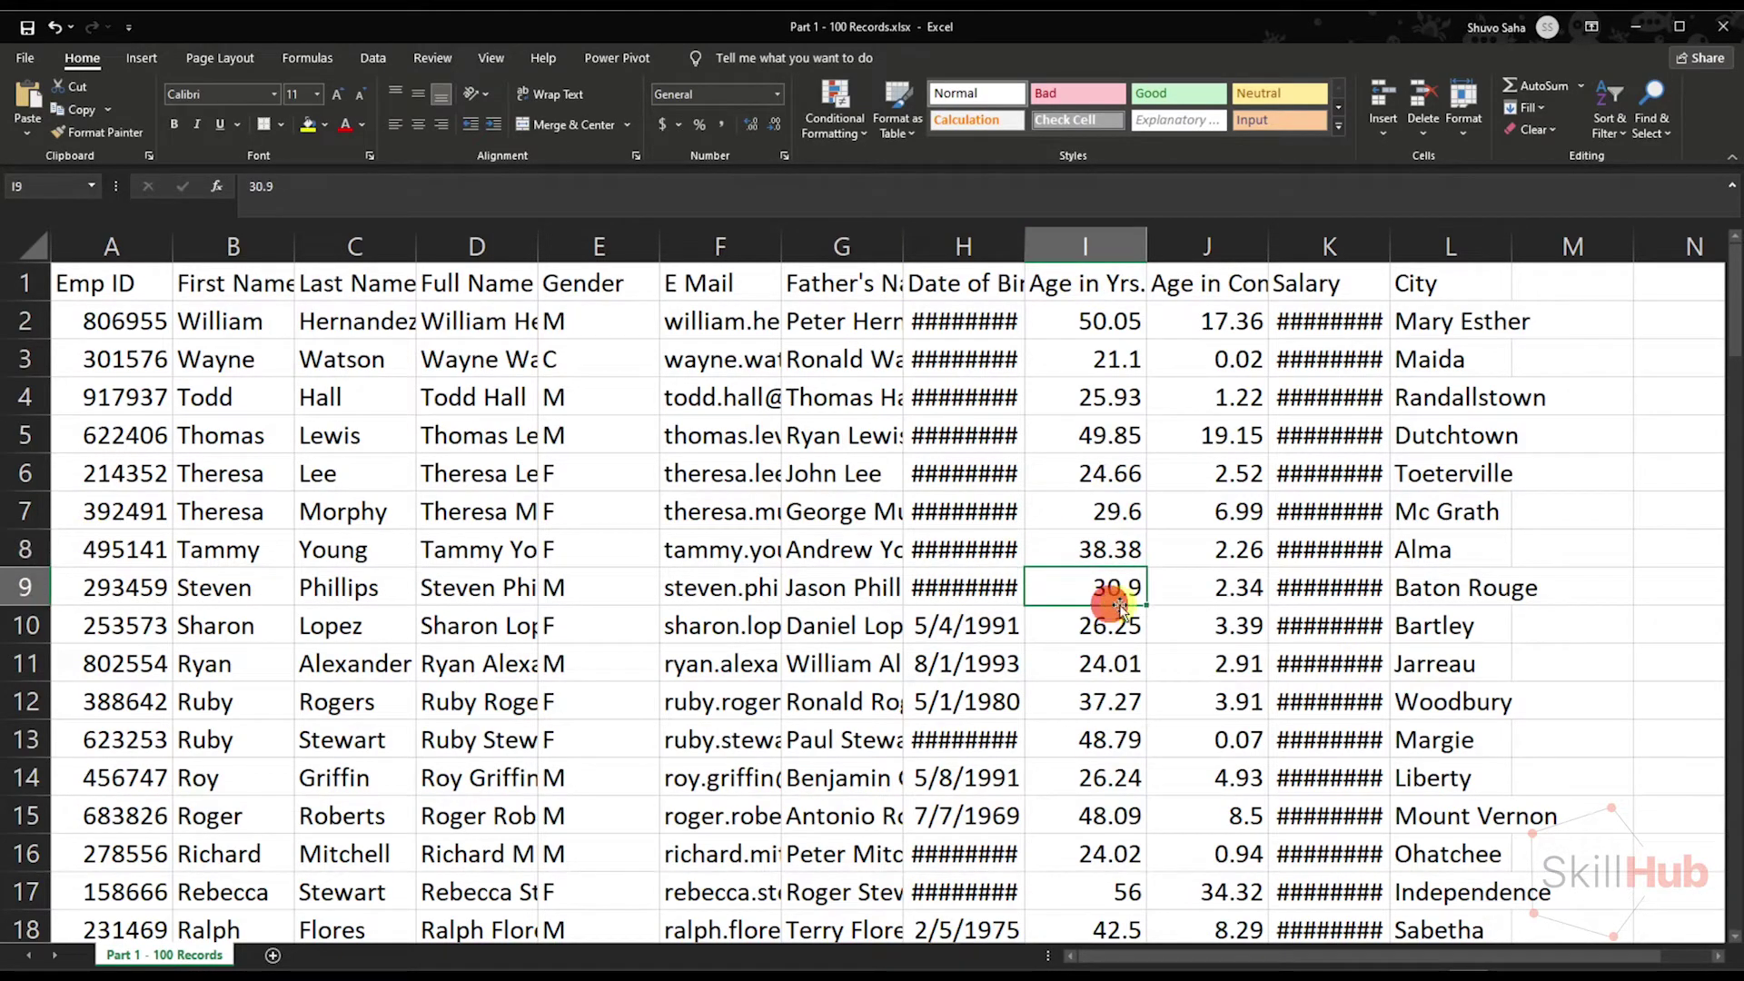
left_click(1423, 569)
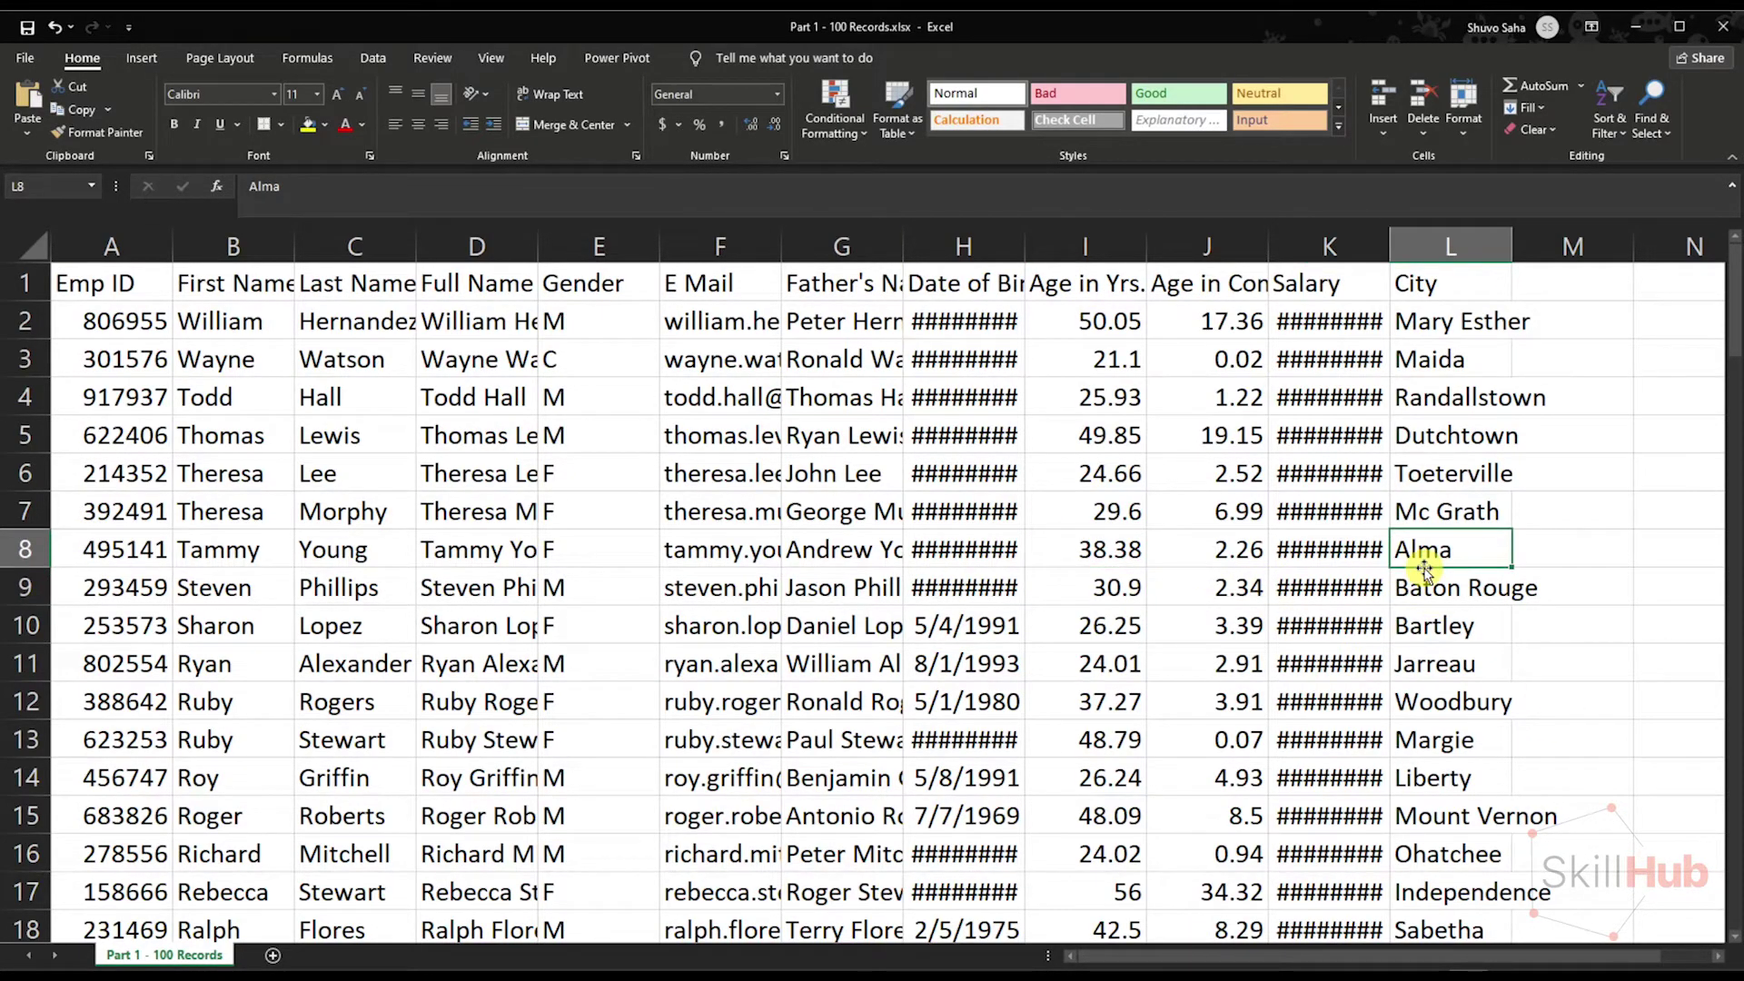